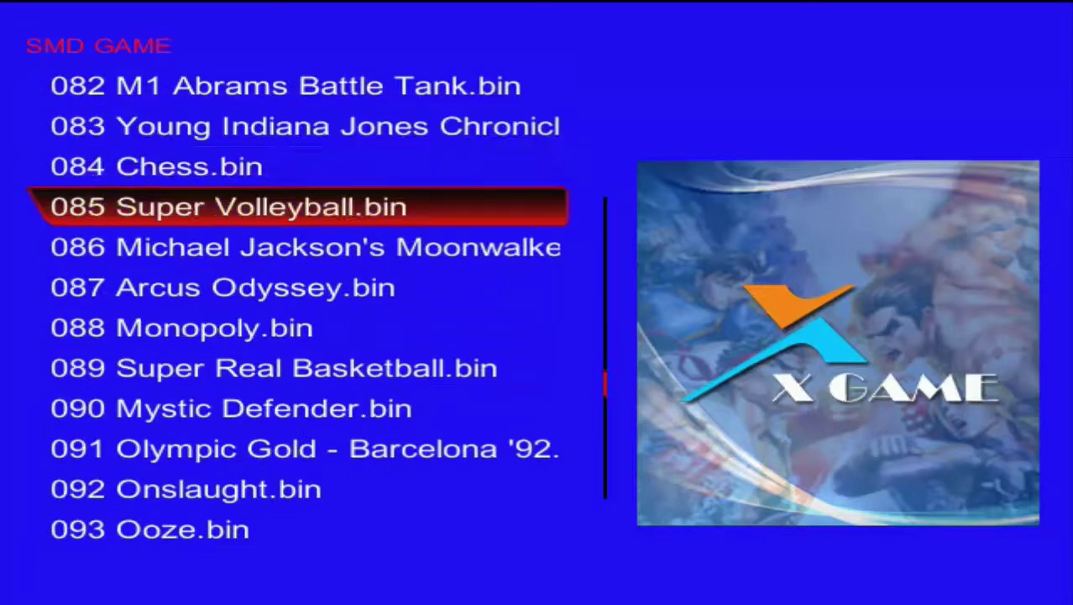
- Scroll down to the last games of the SMD list
key("Right")
key("Right")
key("Right")
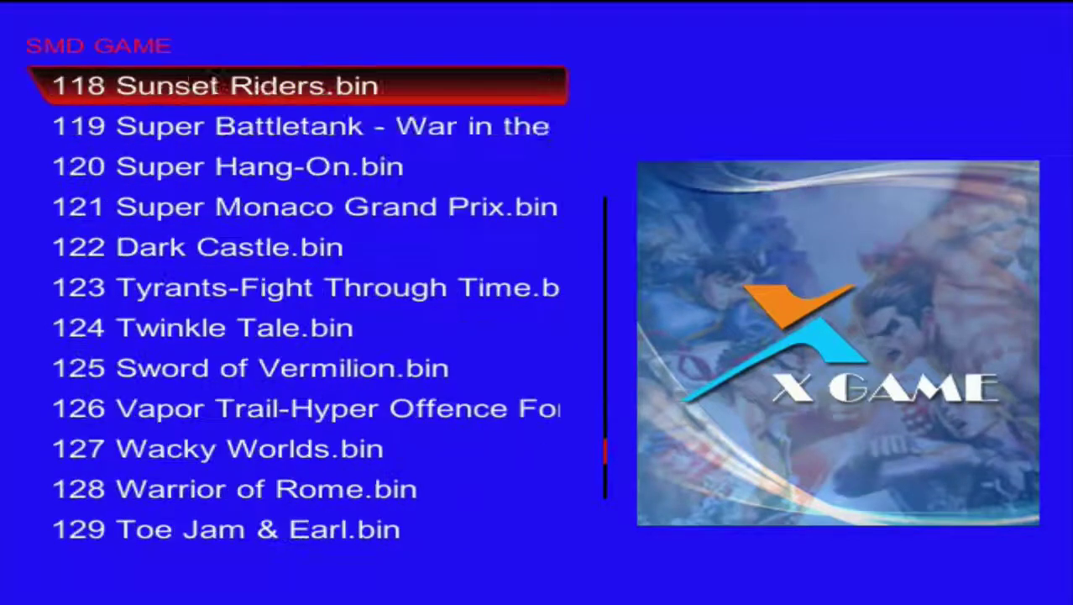
key("Down")
key("Down")
key("Down")
key("Down")
key("Down")
key("Down")
key("Down")
key("Down")
key("Down")
key("Down")
key("Down")
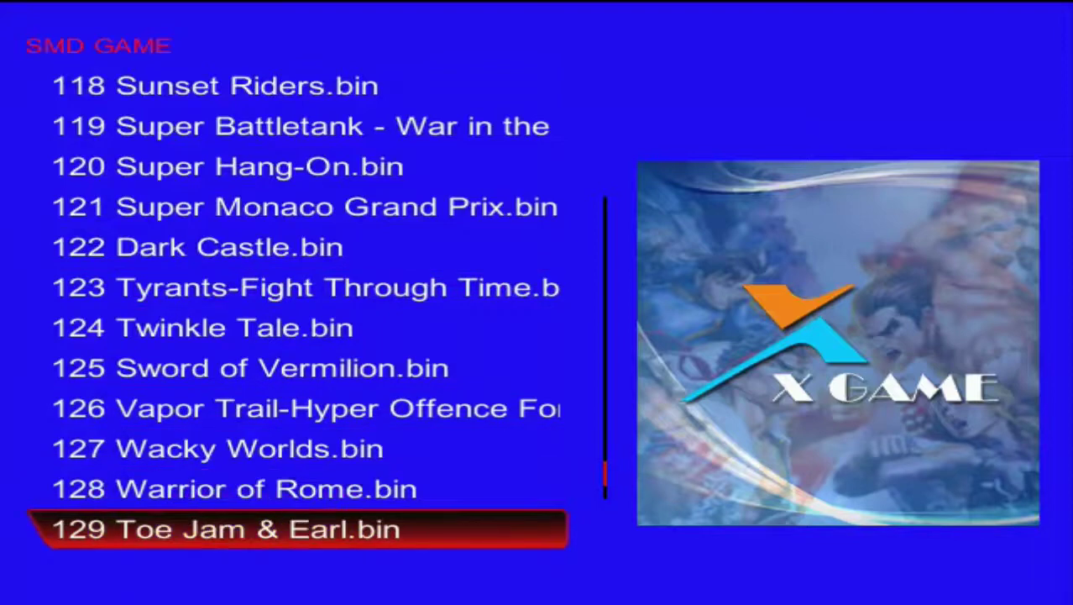
key("Right")
key("Down")
key("Down")
key("Down")
key("Down")
key("Down")
key("Down")
key("Down")
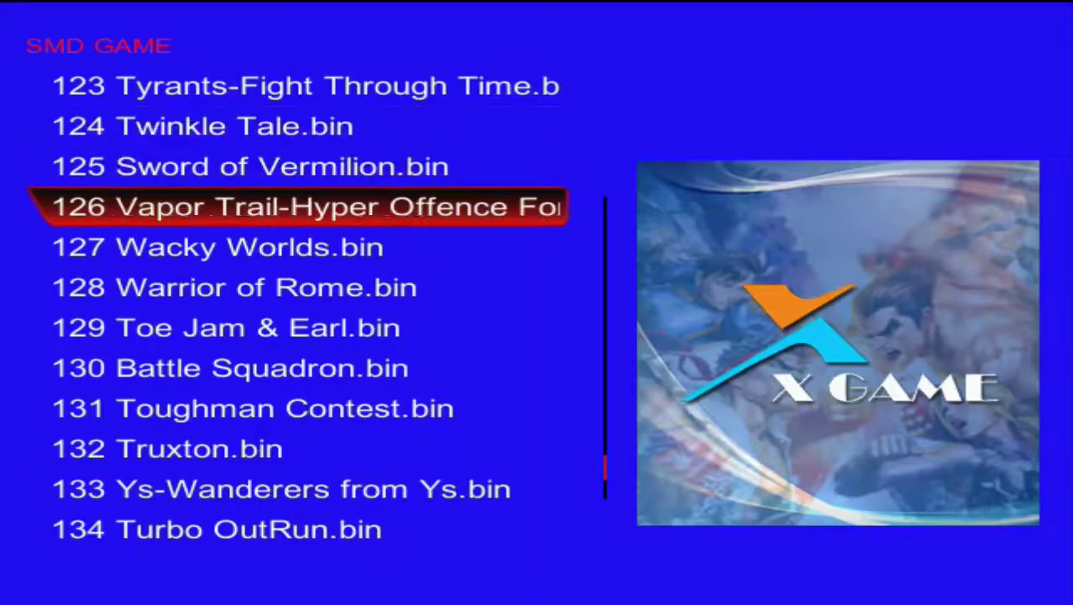
key("Down")
key("Down")
key("Down")
key("Down")
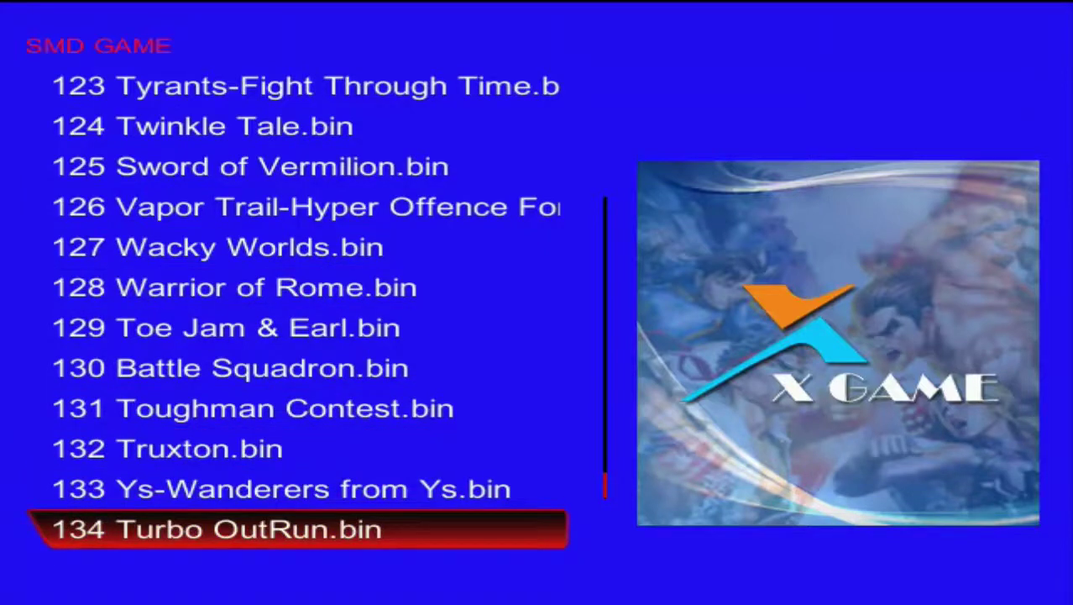
- Switch to the NES GAME list and browse to titles 143–154, checking which show covers
key("Escape")
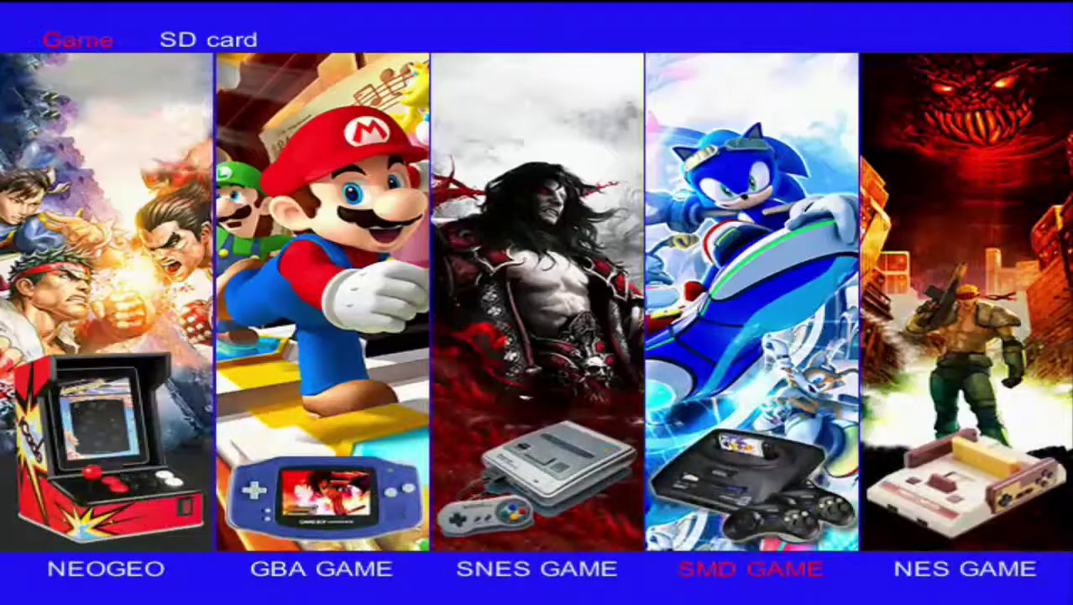
key("Right")
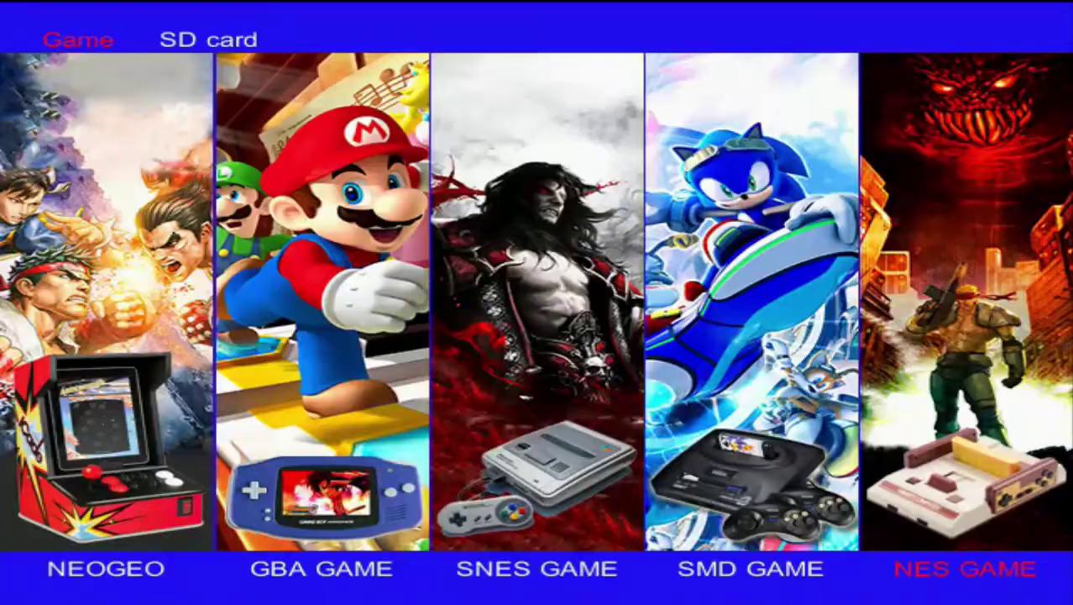
key("Return")
key("Down")
key("Down")
key("Down")
key("Down")
key("Down")
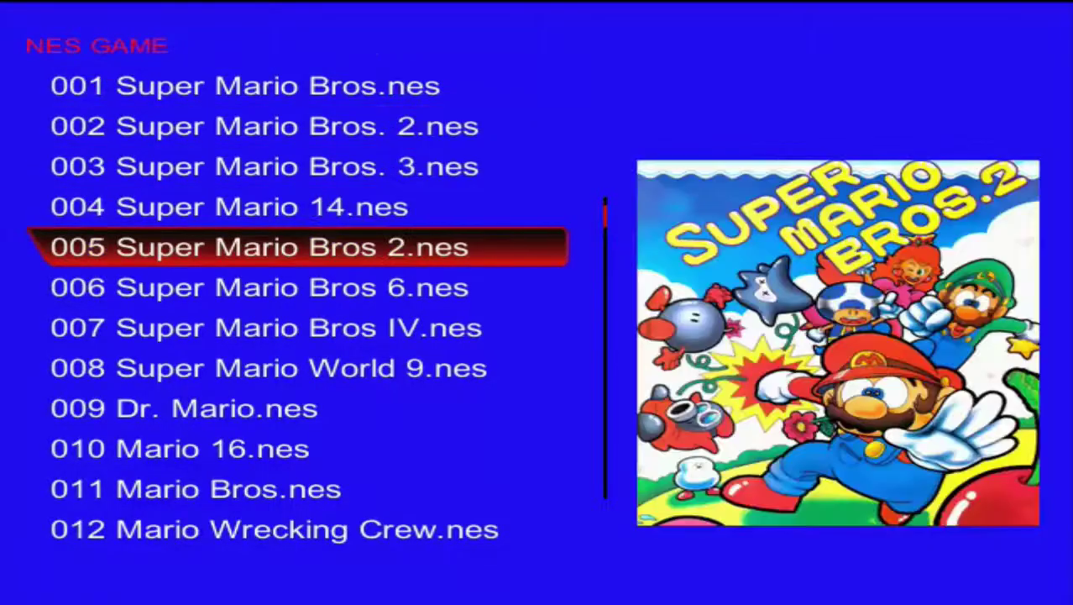
key("Right")
key("Right")
key("Right")
key("Right")
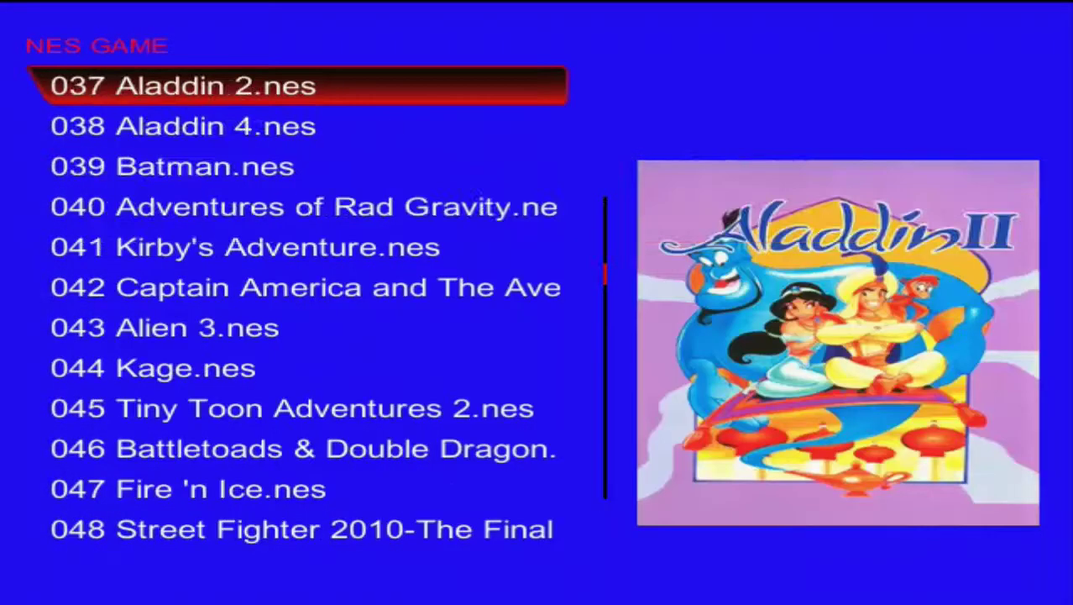
key("Down")
key("Down")
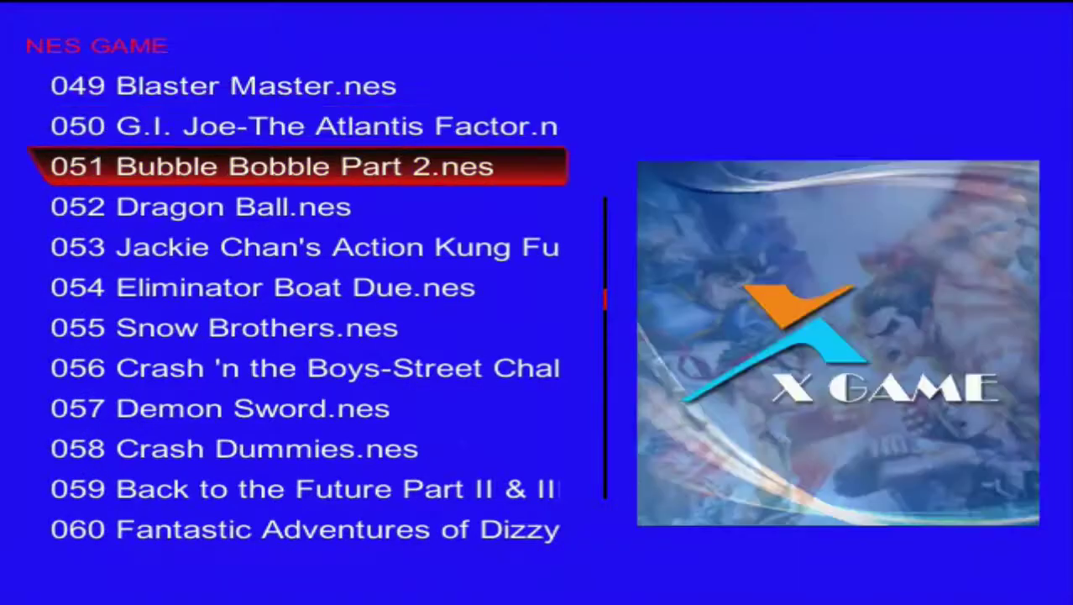
key("Up")
key("Down")
key("Down")
key("Down")
key("Down")
key("Down")
key("Down")
key("Down")
key("Down")
key("Right")
key("Right")
key("Right")
key("Right")
key("Right")
key("Right")
key("Right")
key("Right")
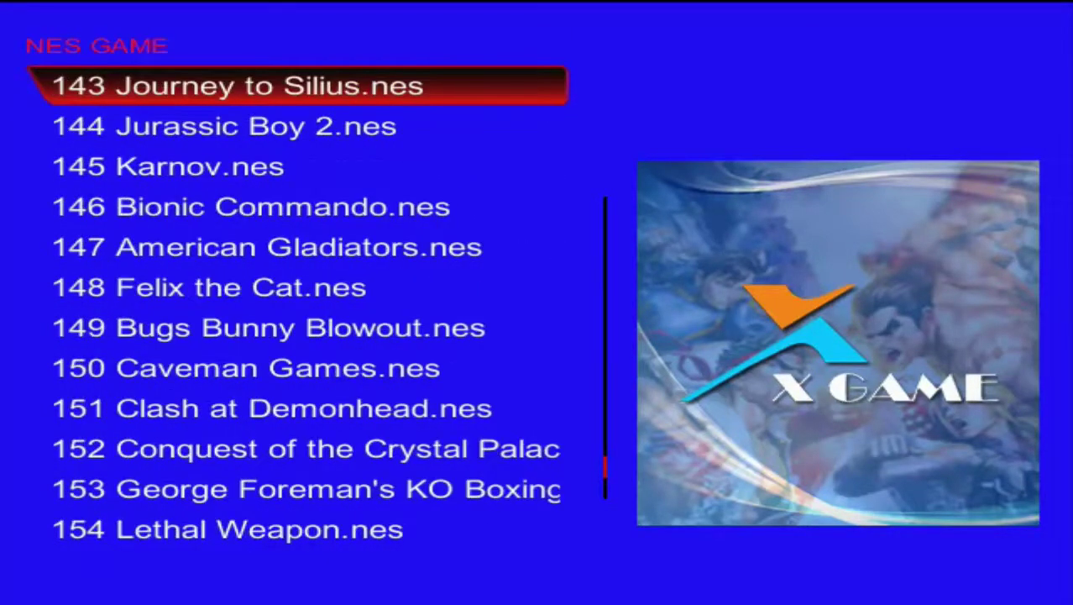
key("Down")
key("Down")
key("Down")
key("Down")
key("Down")
key("Down")
key("Down")
key("Down")
key("Down")
key("Down")
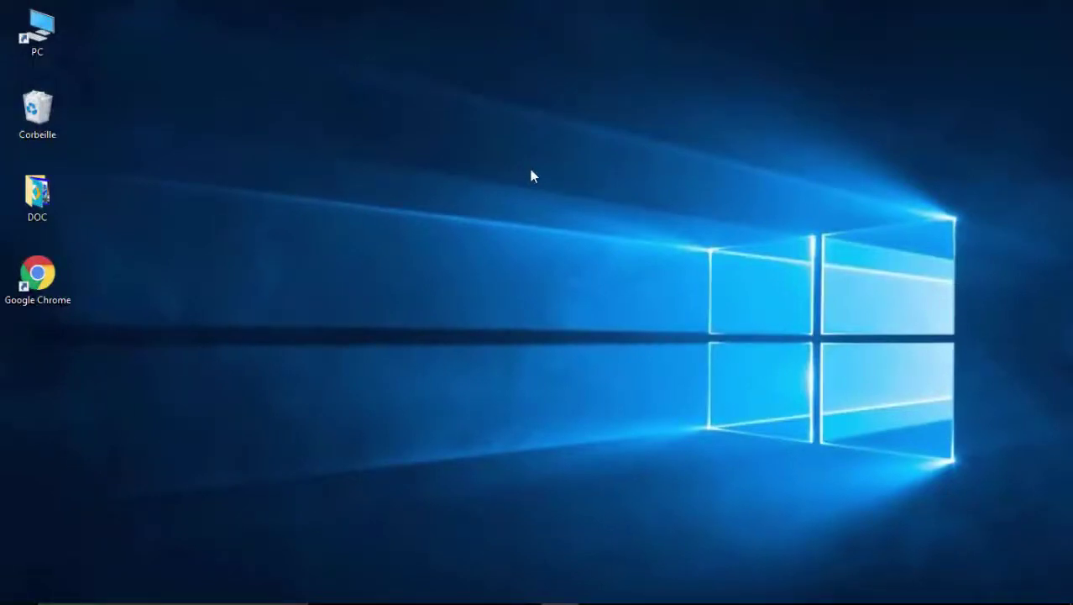
- Open the pasted mega.nz link in Chrome and start downloading XGAMECOVER.rar (52.2 Mo)
double_click(50, 274)
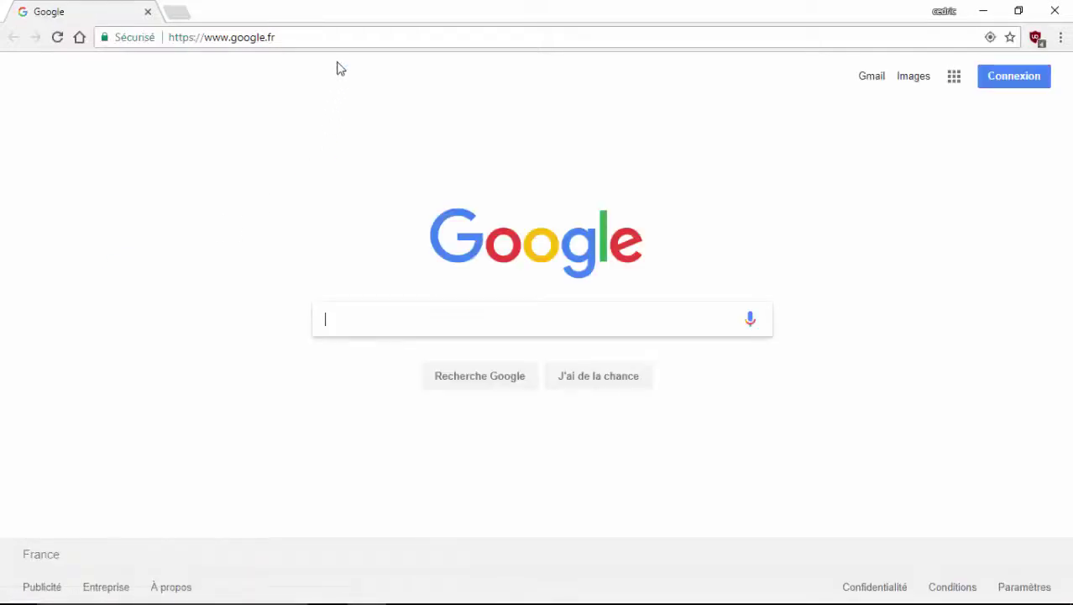
left_click(347, 36)
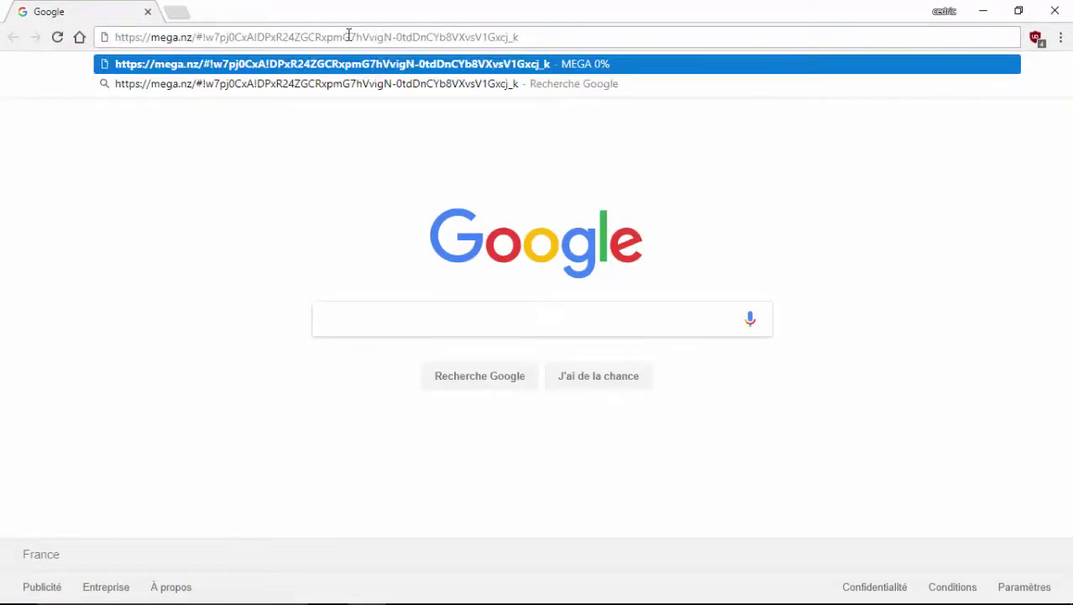
key("Return")
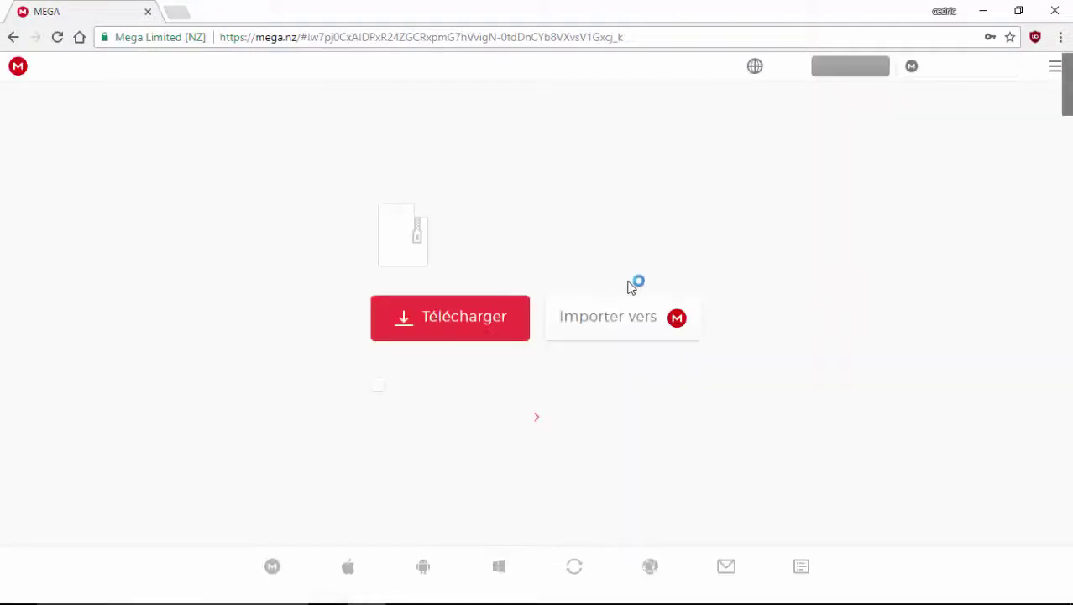
left_click(461, 324)
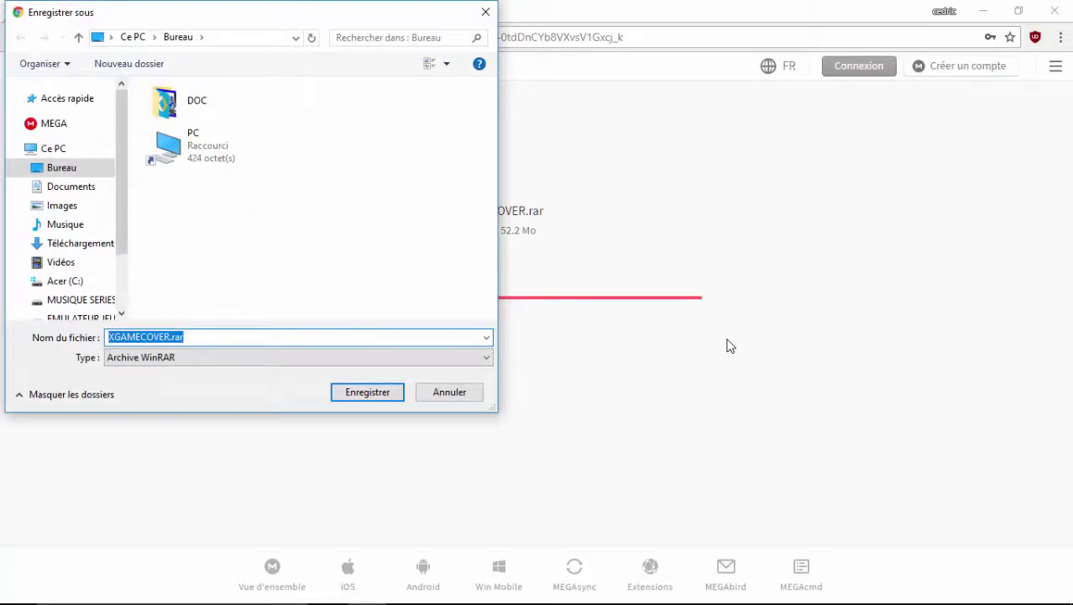
- Save XGAMECOVER.rar to the Bureau (desktop) location
left_click(363, 393)
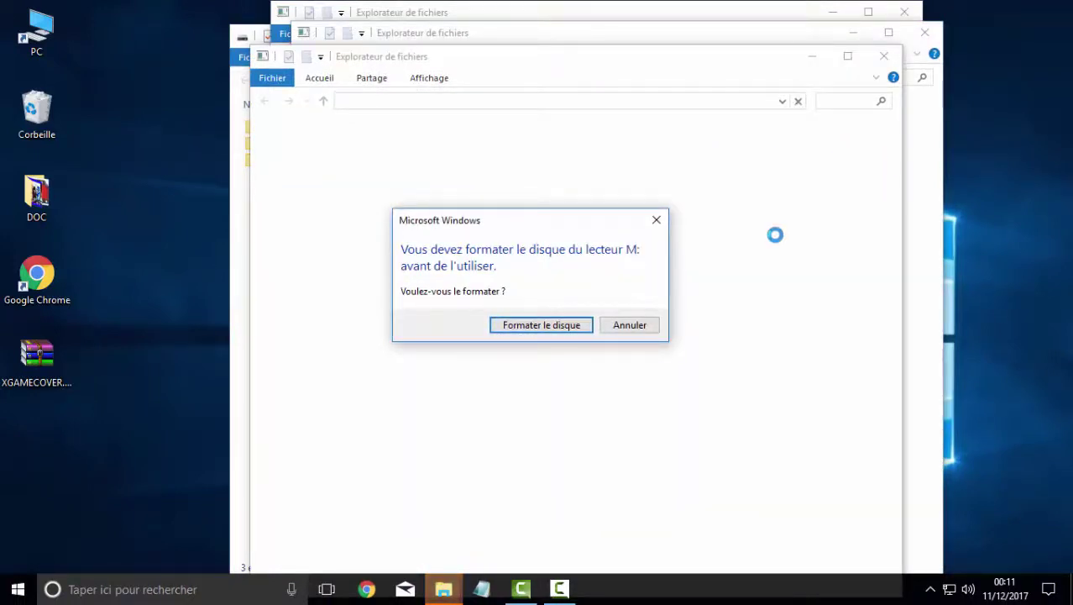
- Decline formatting drives M: and N: and close their error messages, keeping the USB (O:) window
left_click(657, 220)
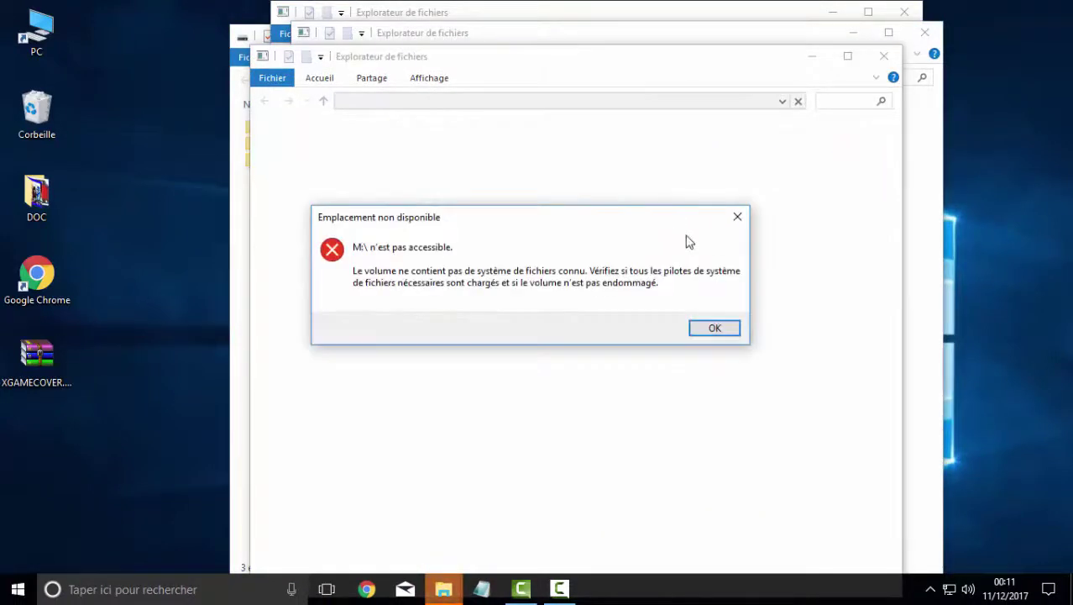
left_click(738, 217)
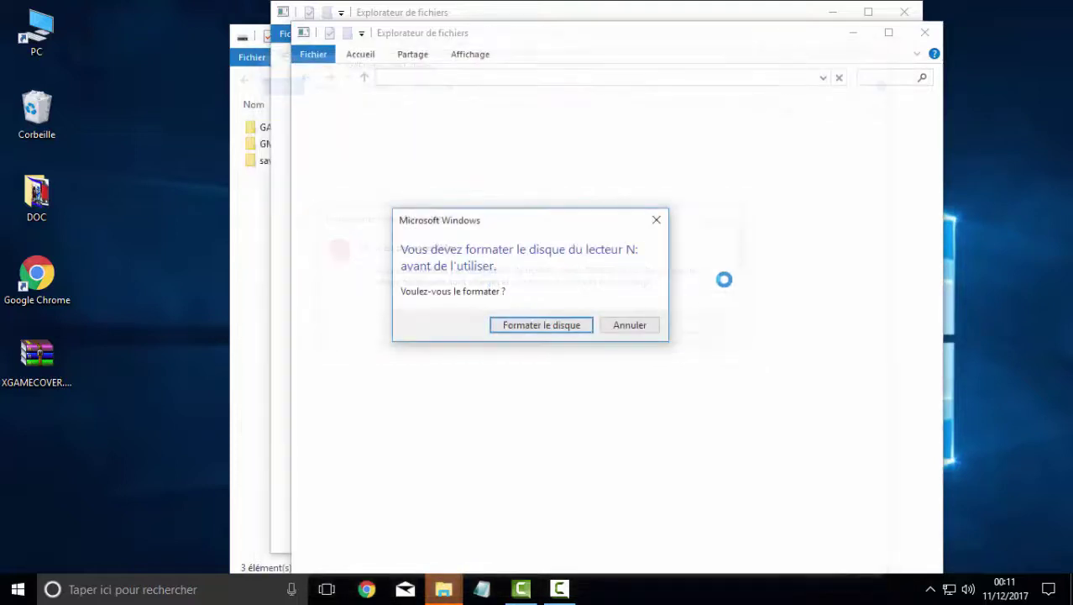
left_click(657, 221)
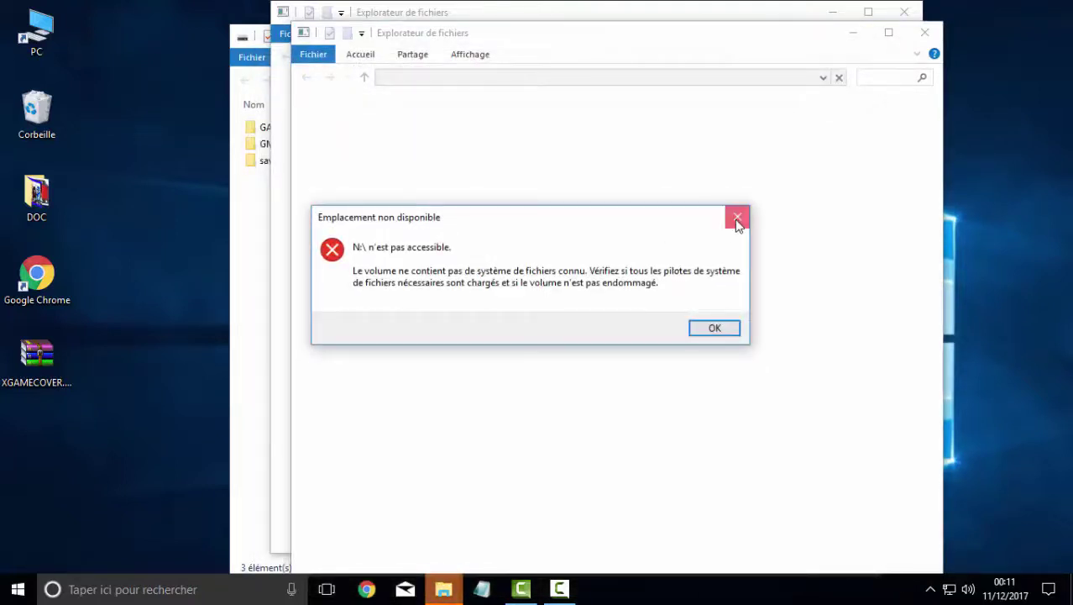
left_click(737, 218)
left_click(657, 221)
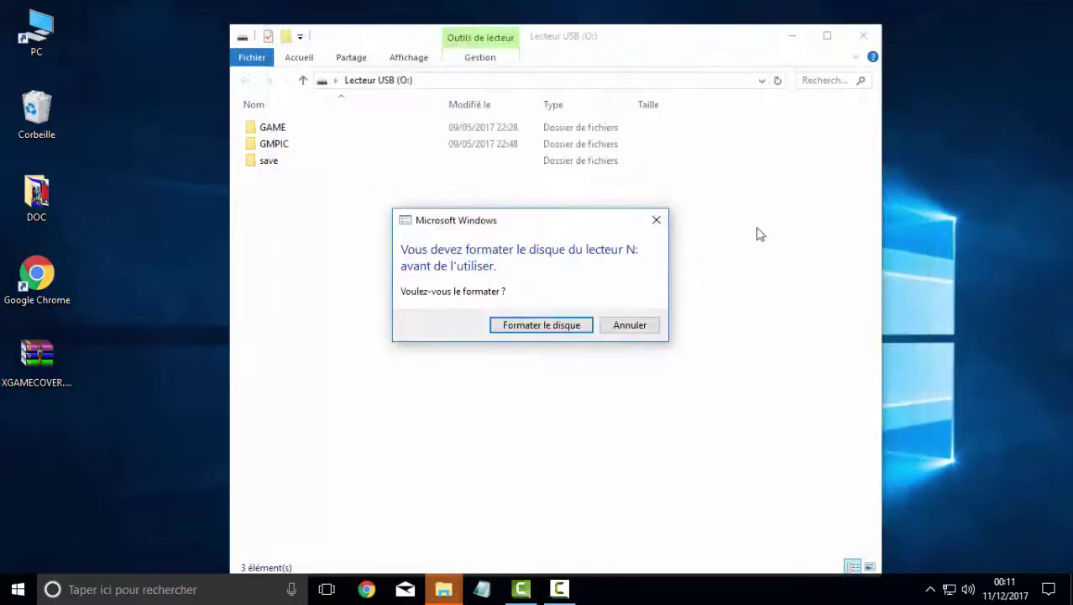
left_click(657, 220)
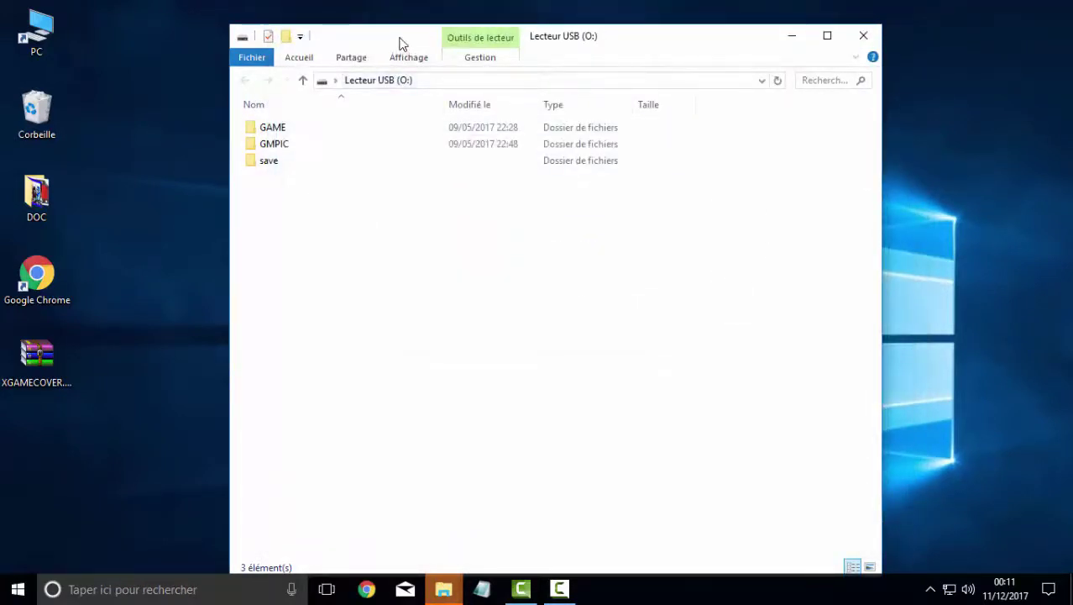
left_click_drag(400, 44, 391, 23)
- Copy XGAMECOVER.rar from the desktop into the USB drive's GMPIC folder
left_click(261, 132)
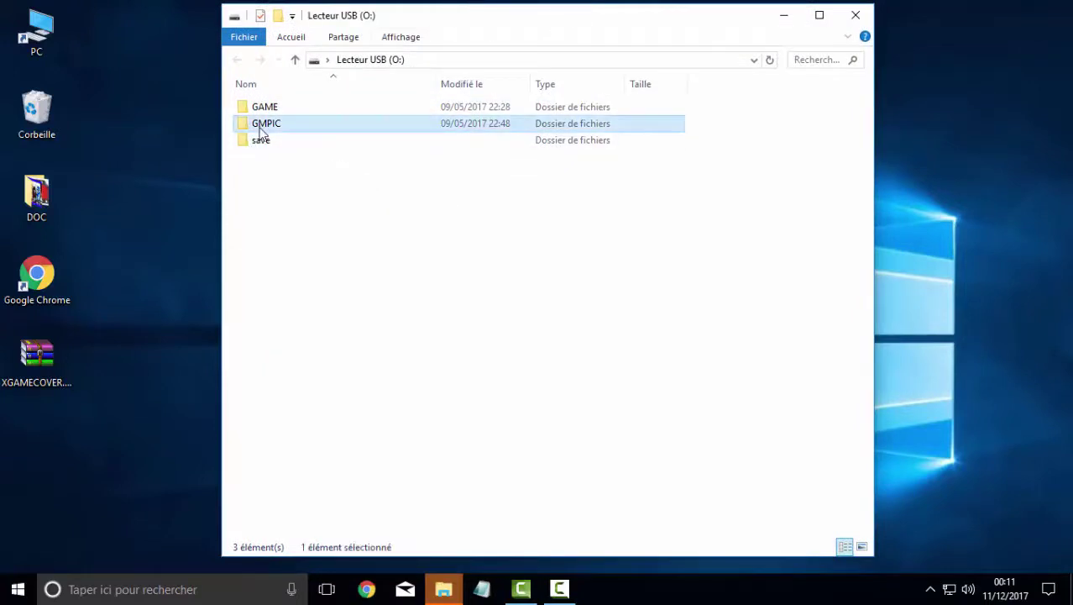
double_click(261, 126)
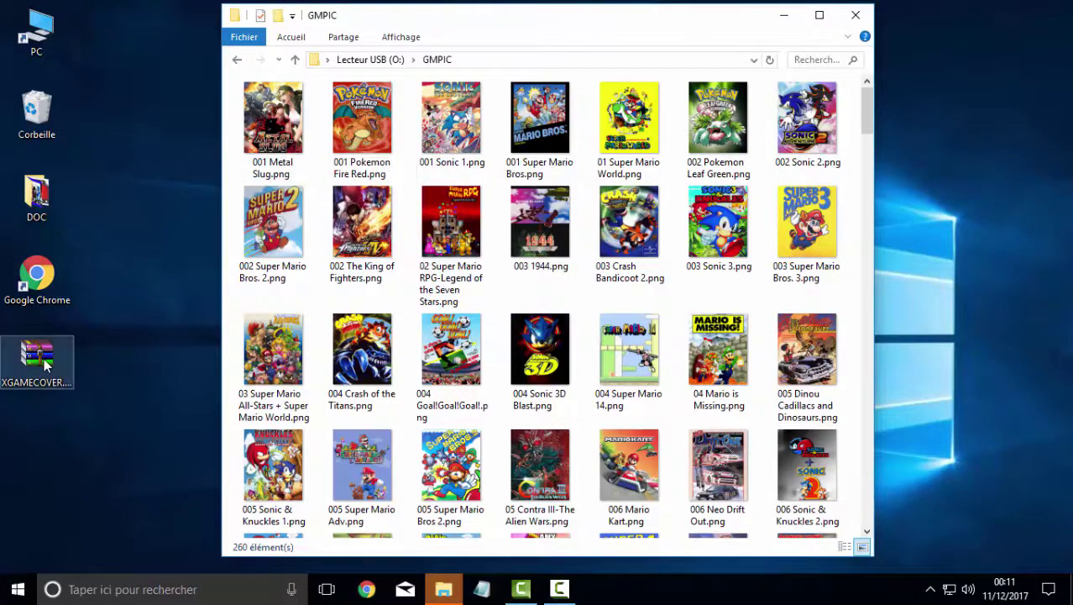
left_click_drag(44, 358, 324, 315)
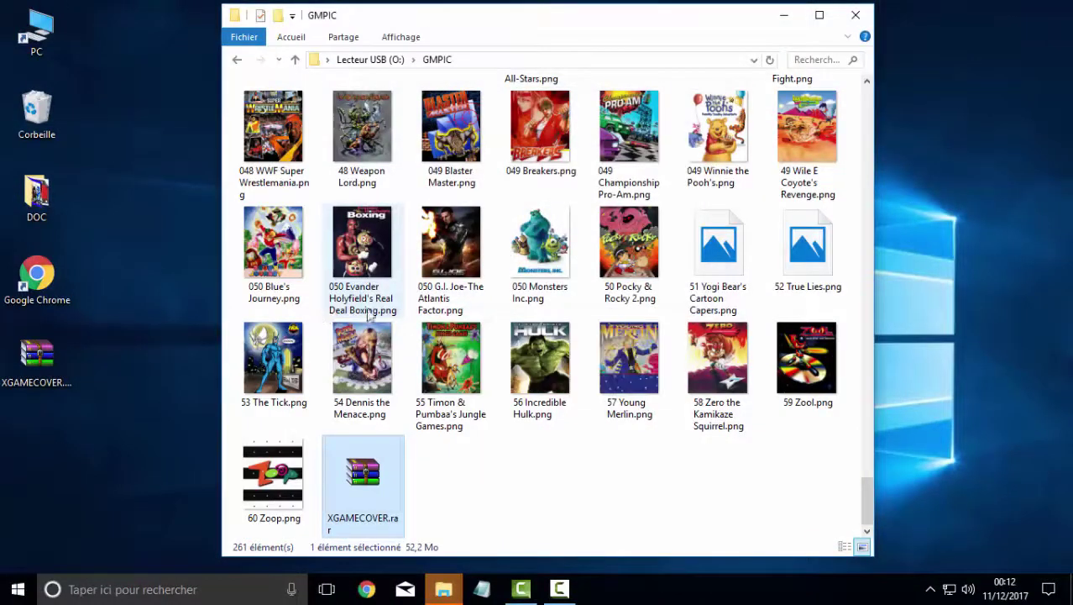
- Extract XGAMECOVER.rar here with the archive password, creating an XGAMECOVER folder in GMPIC
right_click(363, 468)
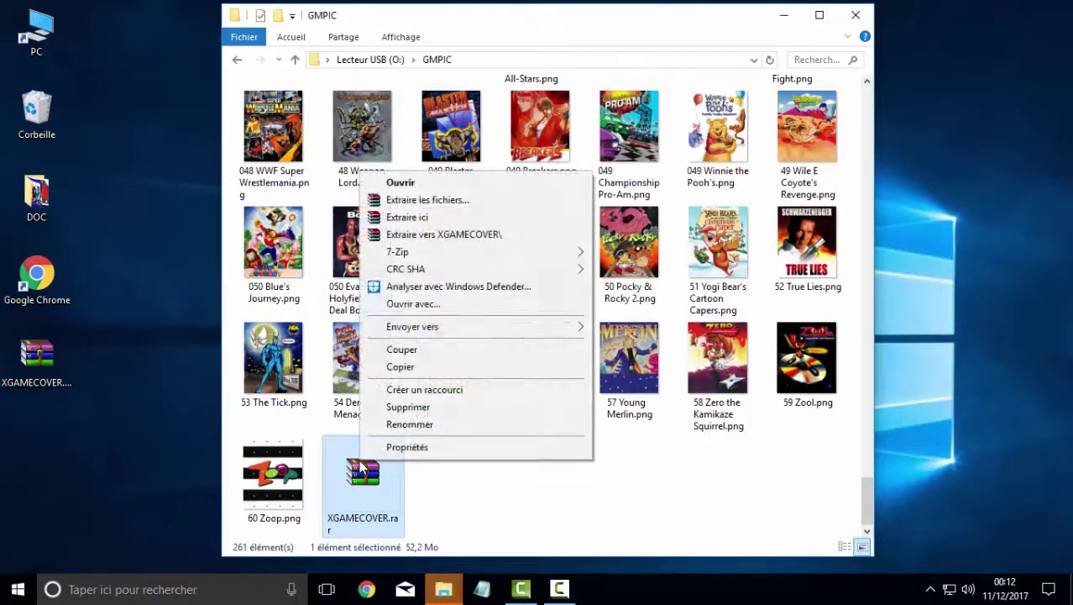
left_click(449, 221)
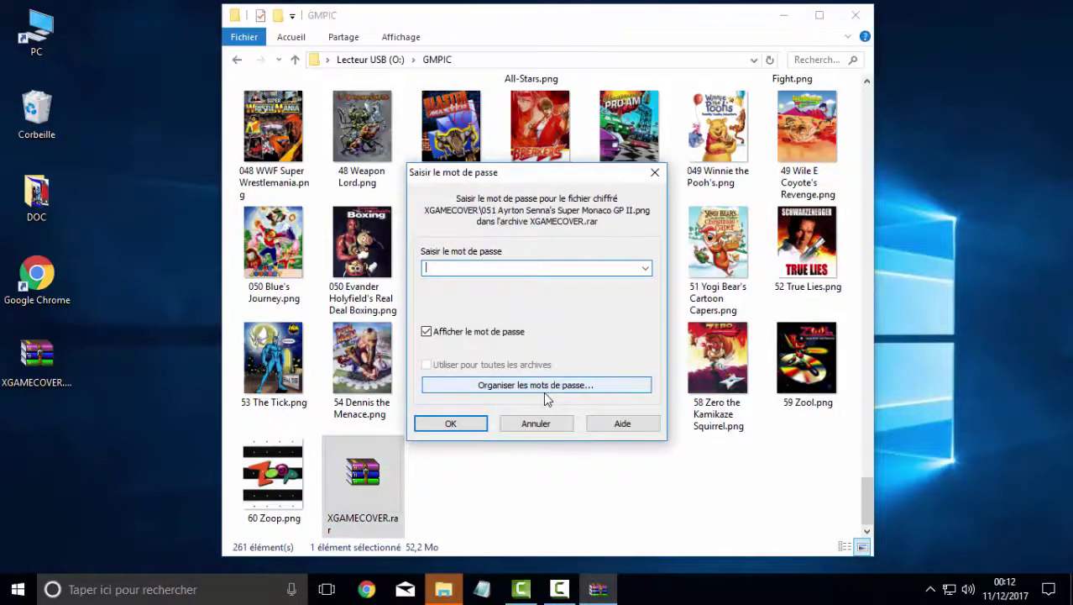
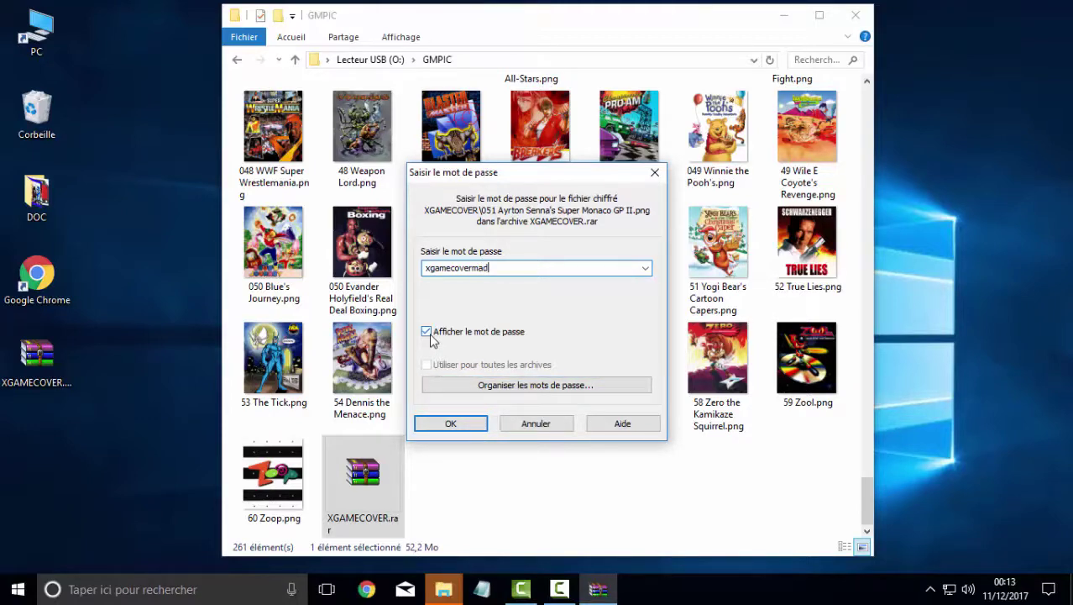
left_click(443, 425)
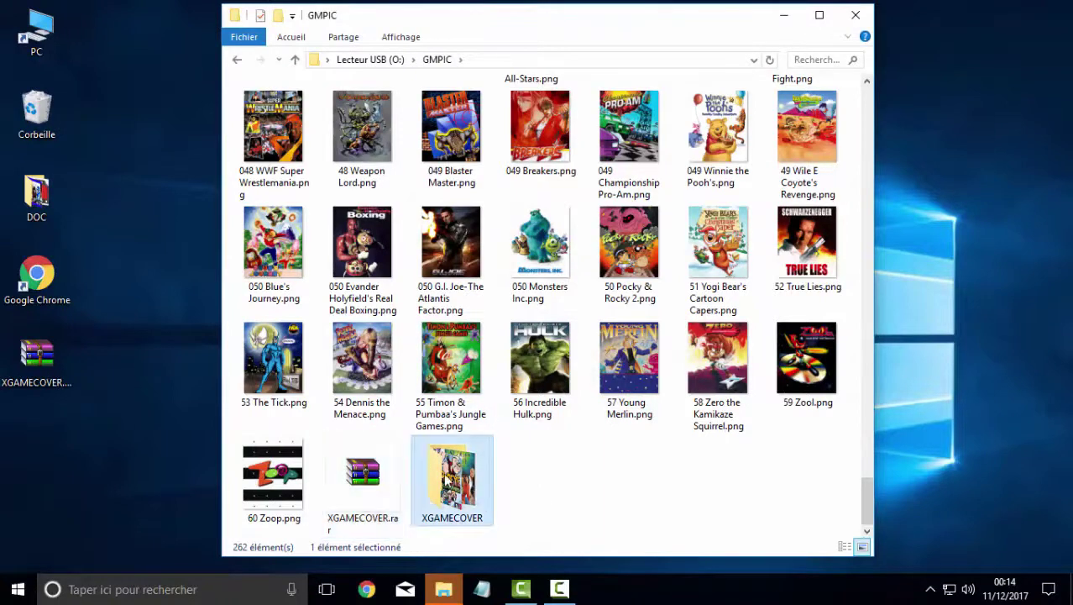
double_click(447, 481)
- Move all 342 cover images from XGAMECOVER up into GMPIC
left_click(302, 225)
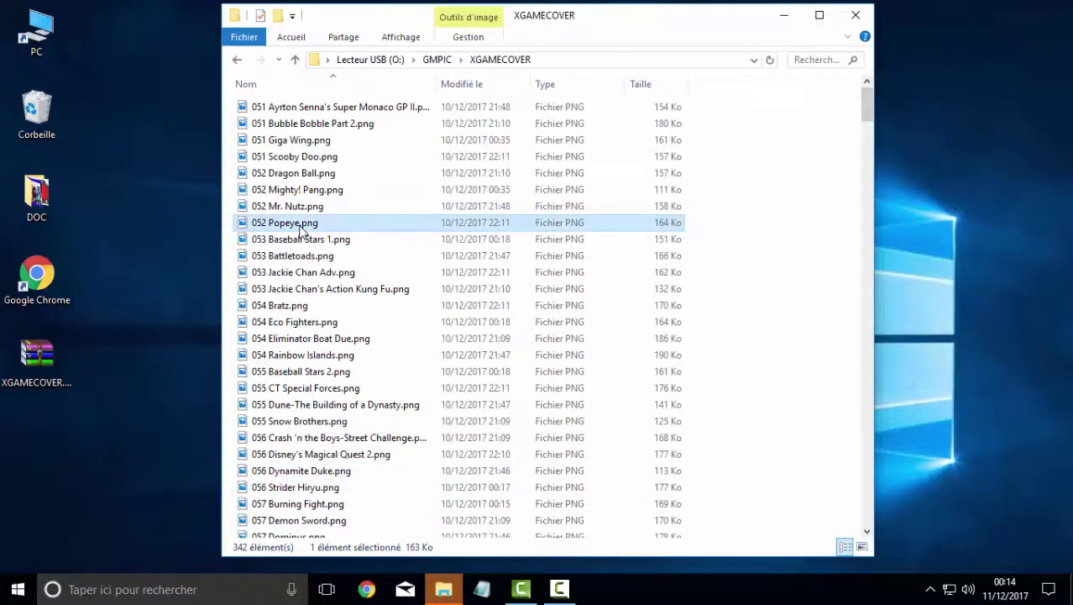
key("ctrl+a")
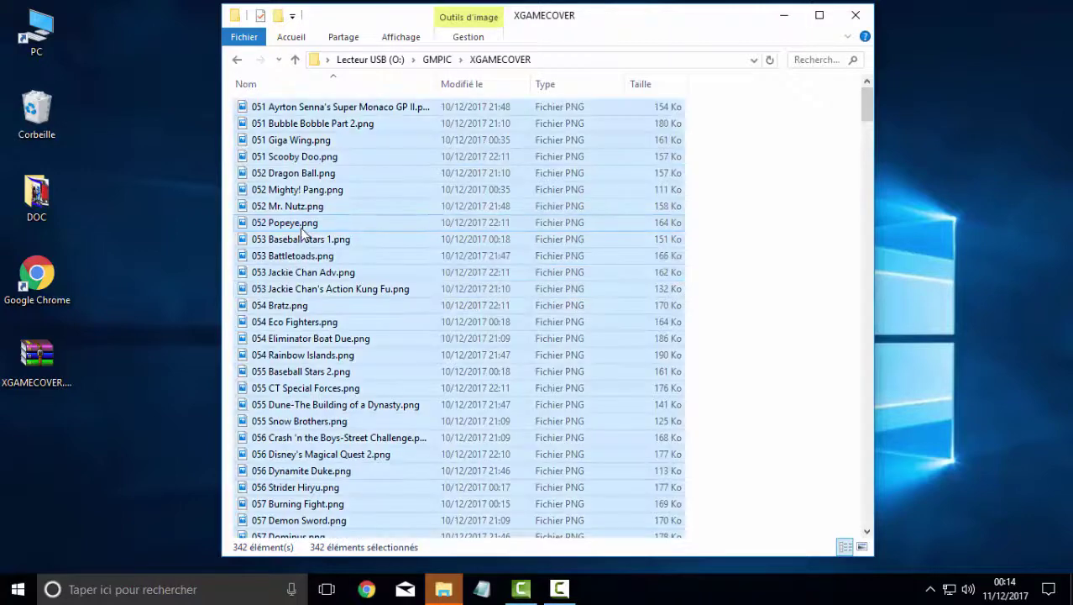
key("BackSpace")
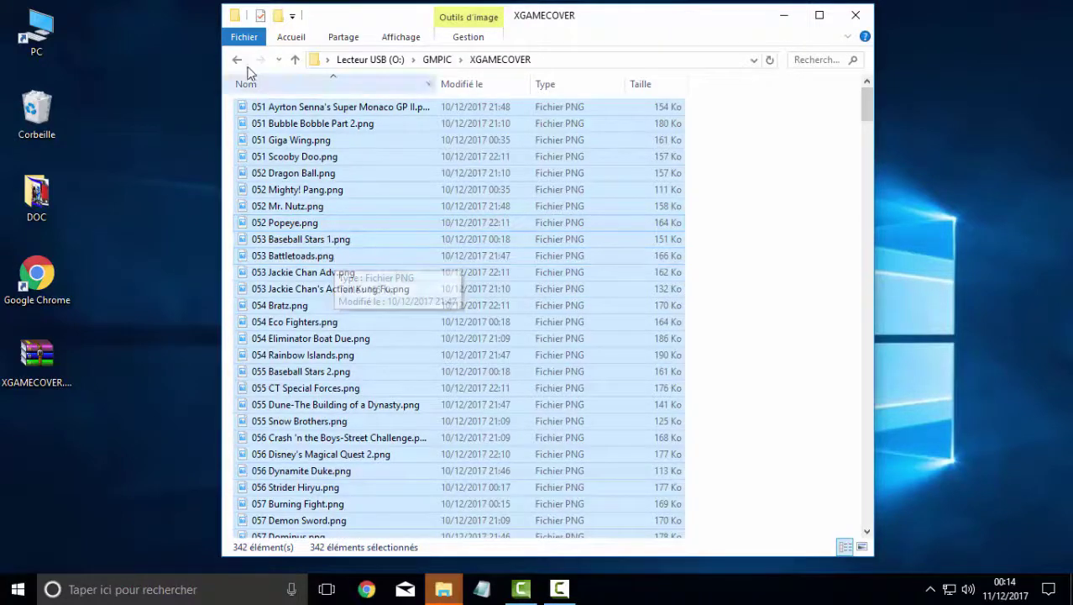
left_click(579, 417)
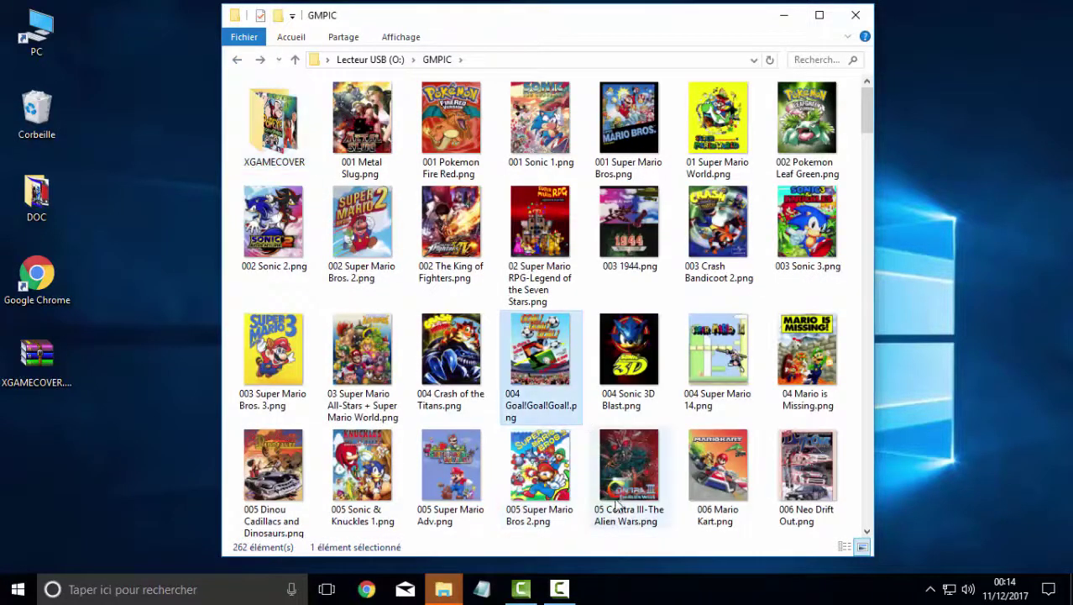
key("ctrl+v")
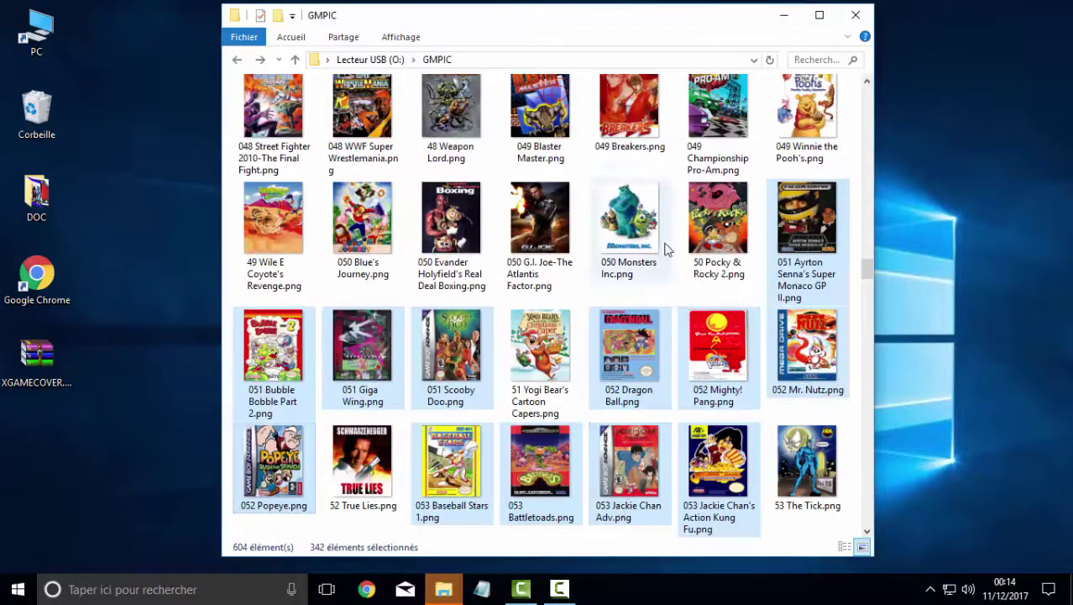
- Permanently delete the XGAMECOVER.rar archive from GMPIC
left_click_drag(868, 268, 869, 514)
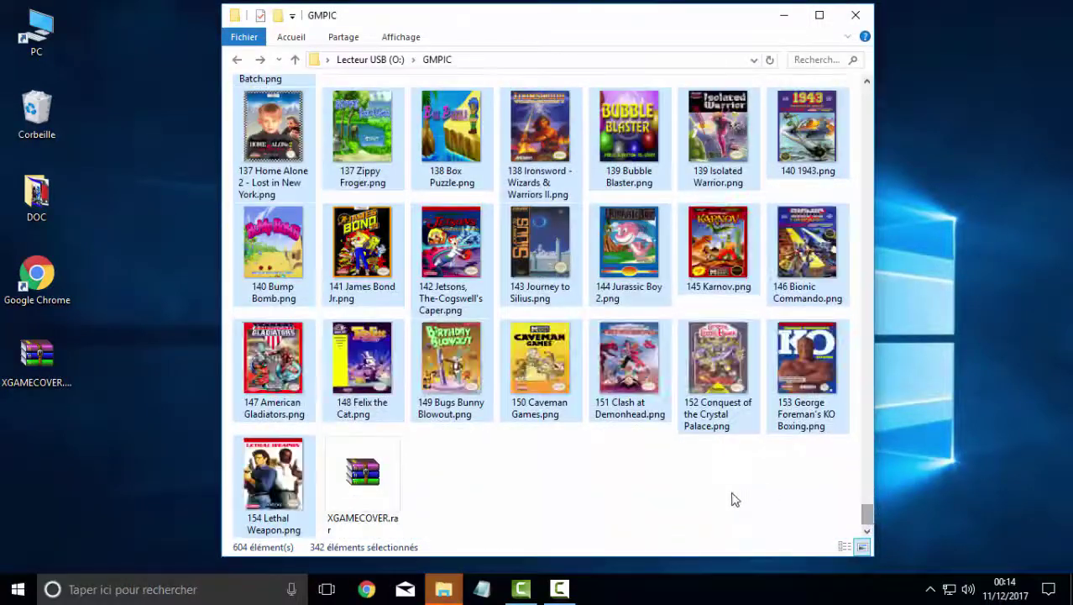
left_click(364, 458)
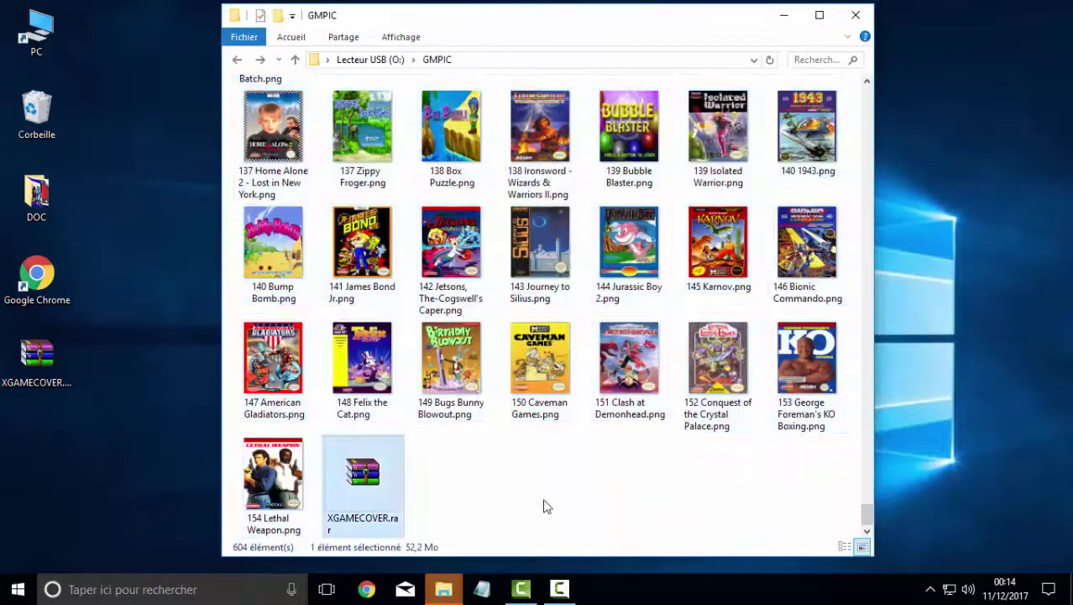
key("shift+Delete")
left_click(603, 372)
- Confirm the XGAMECOVER folder is empty and delete it from GMPIC
left_click_drag(871, 510, 843, 92)
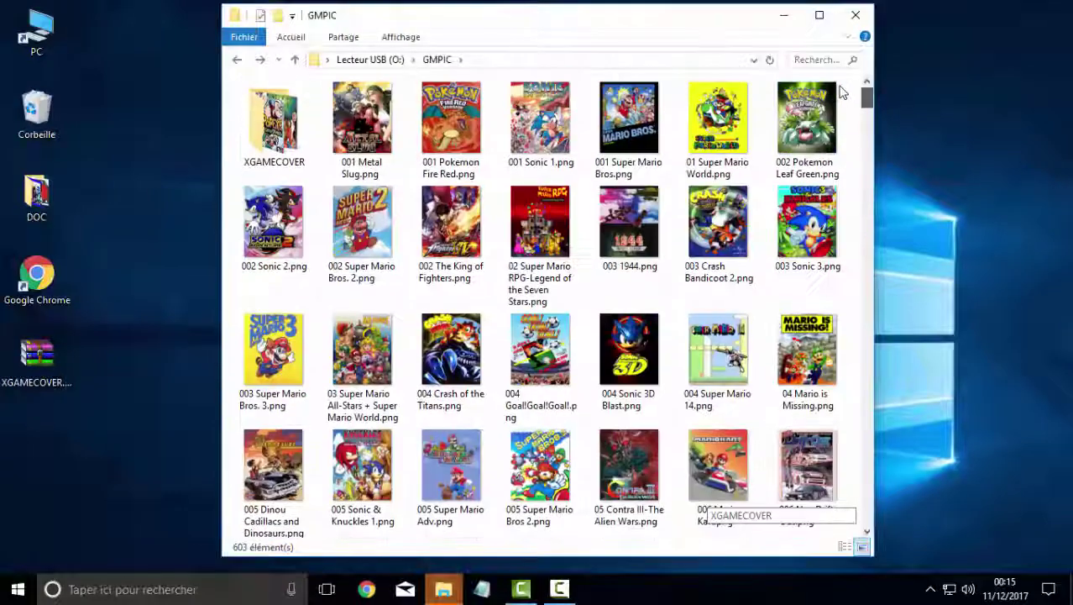
double_click(270, 121)
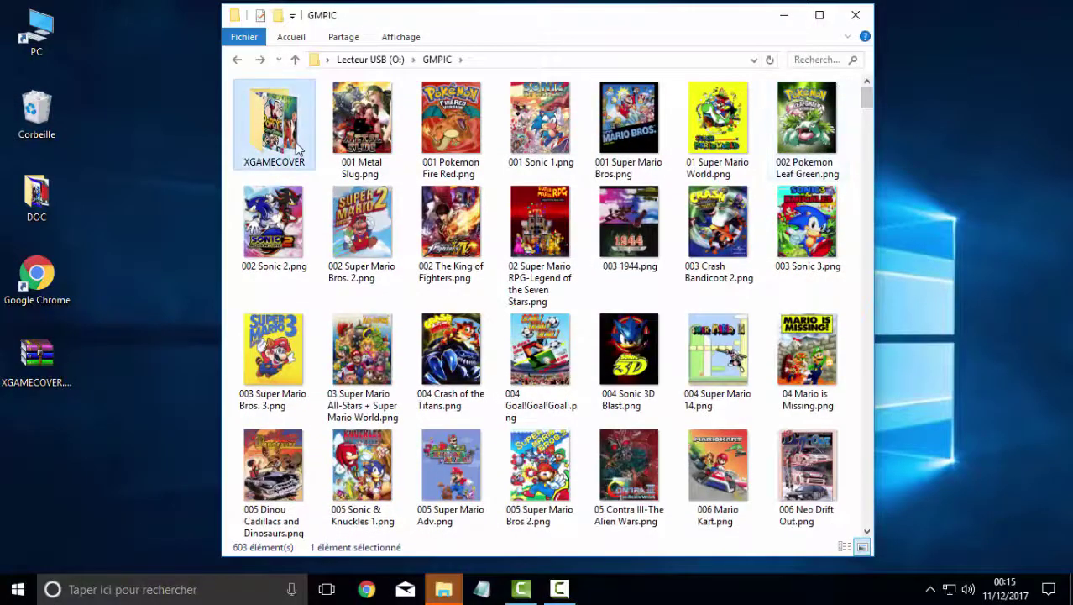
key("BackSpace")
key("Right")
key("Left")
key("Delete")
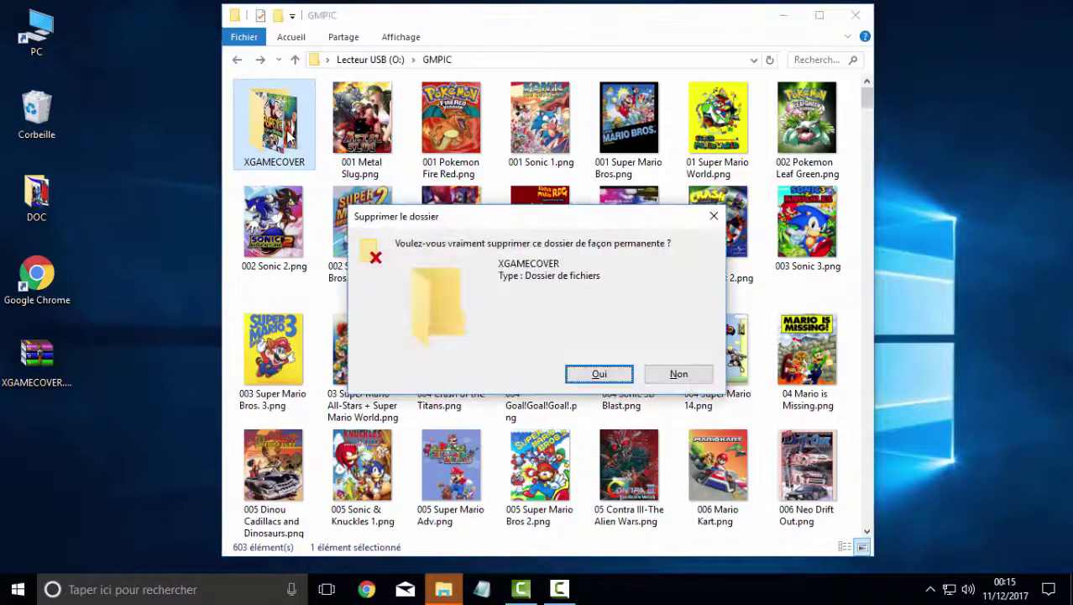
left_click(596, 374)
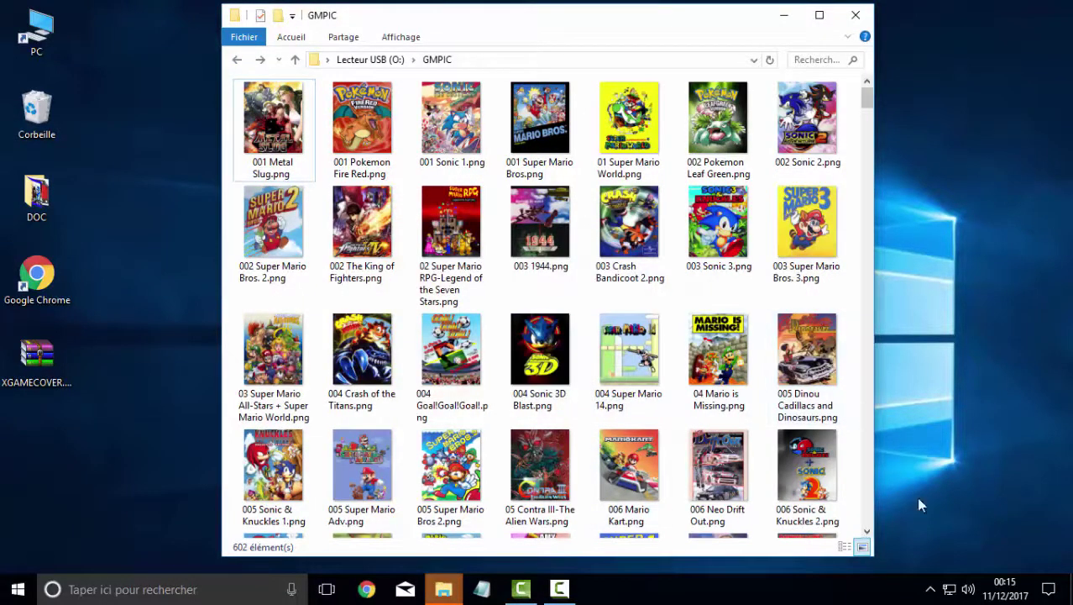
- Safely eject the USB Flash Disk from the system tray
left_click(932, 590)
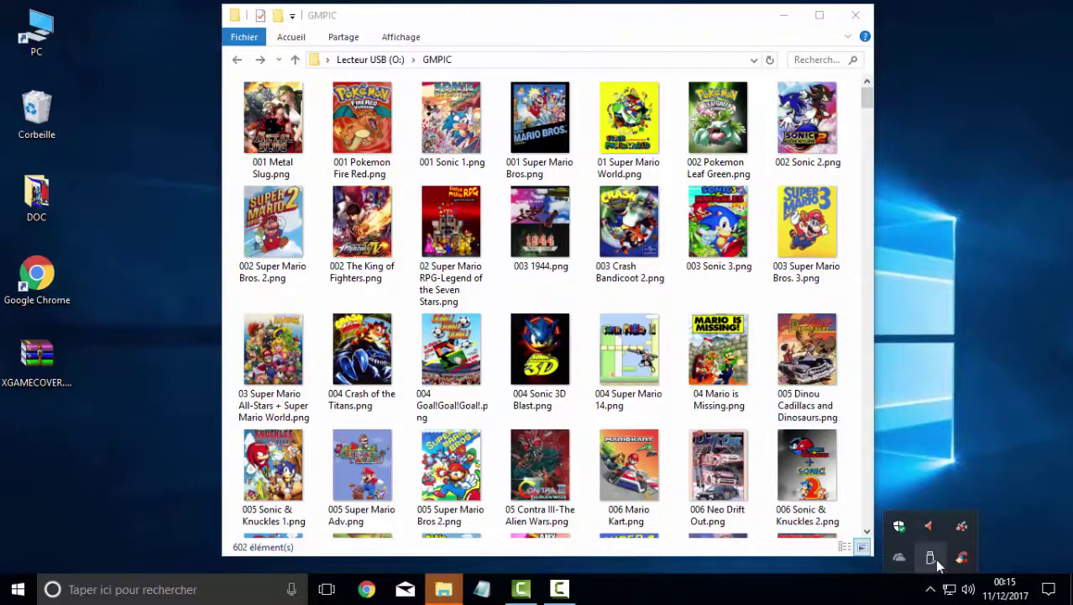
left_click(937, 560)
left_click(903, 478)
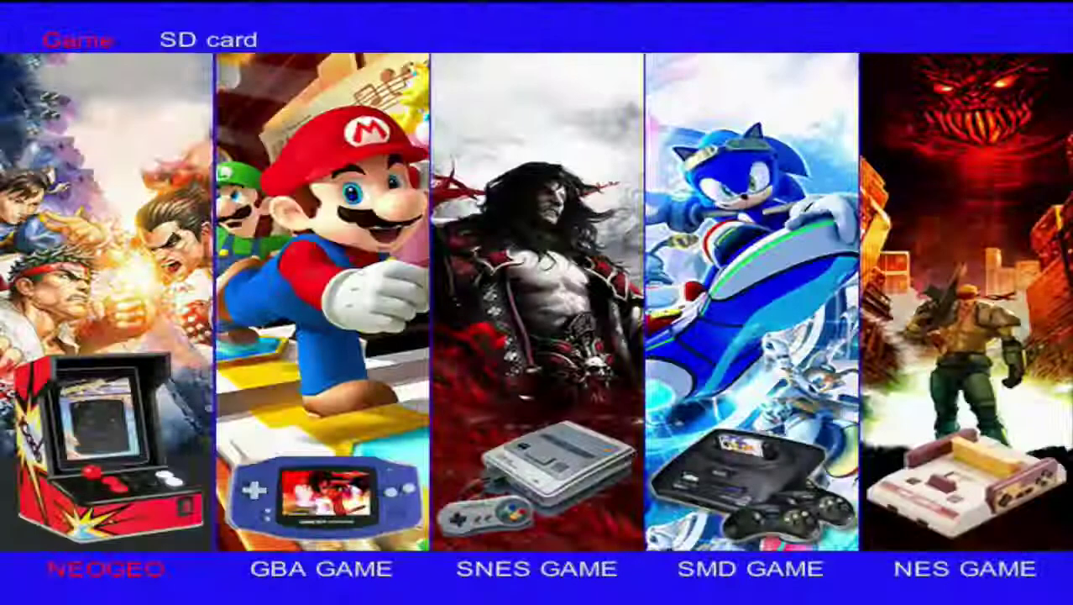
- Open the NEOGEO list and check covers from 051 Giga Wing past 060 Karnov's Revenge
key("Return")
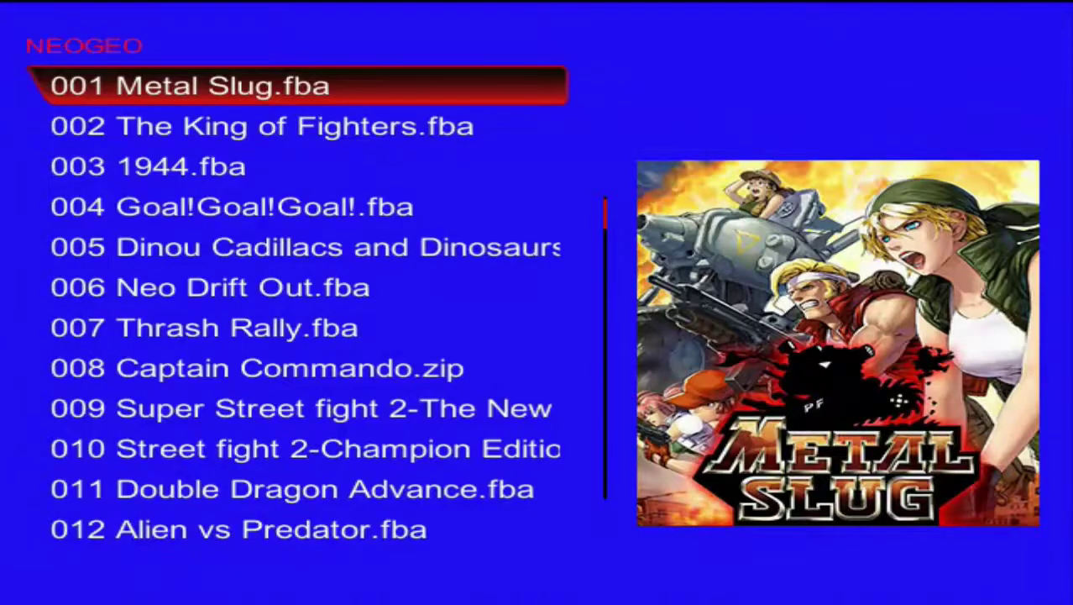
key("Right")
key("Right")
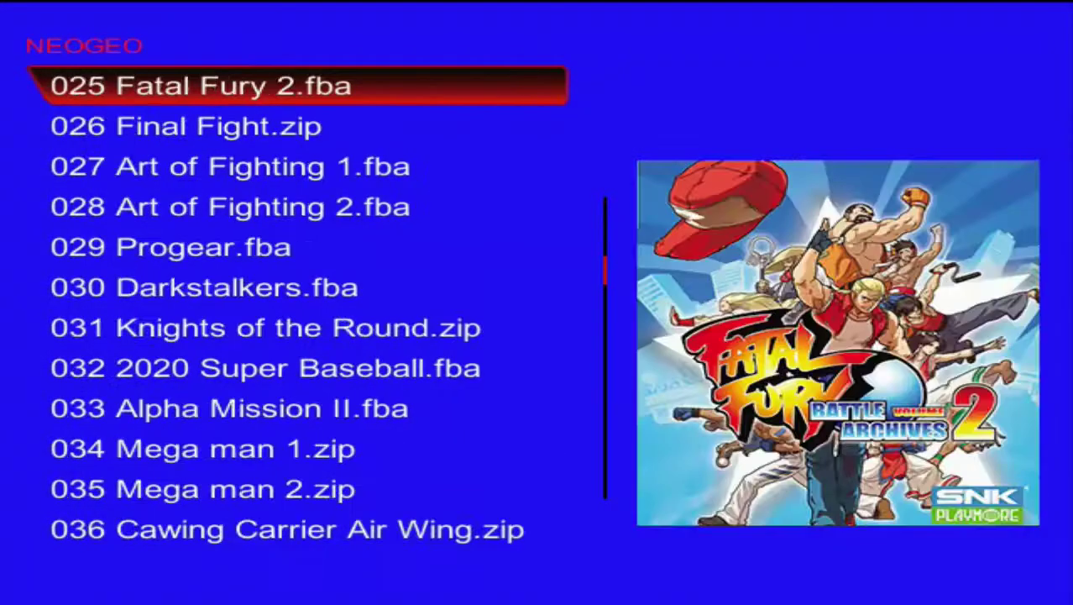
key("Right")
key("Right")
key("Down")
key("Down")
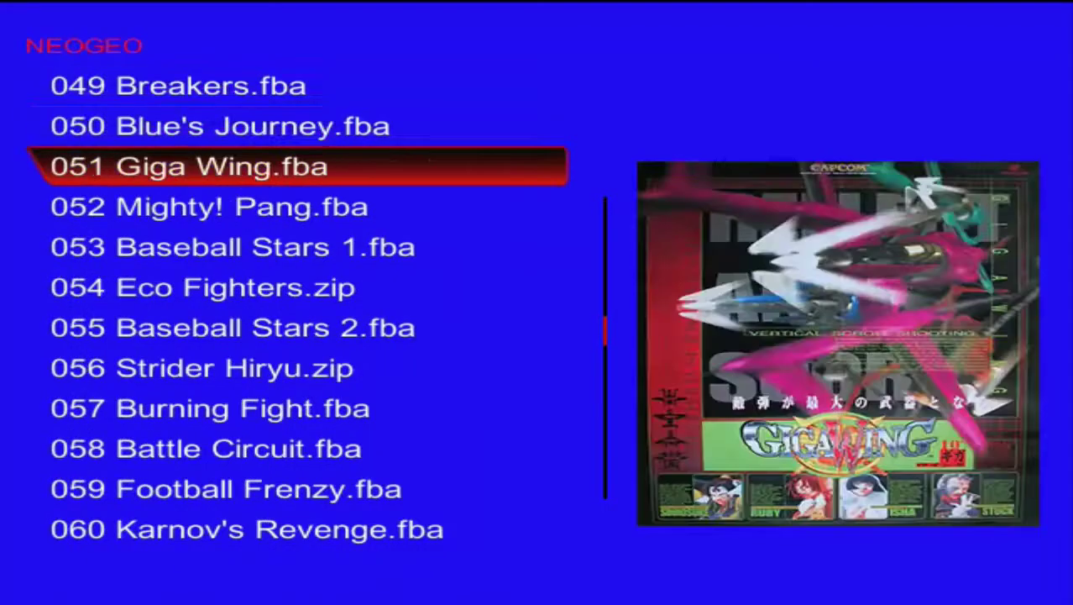
key("Down")
key("Down")
key("Down")
key("Down")
key("Down")
key("Down")
key("Down")
key("Down")
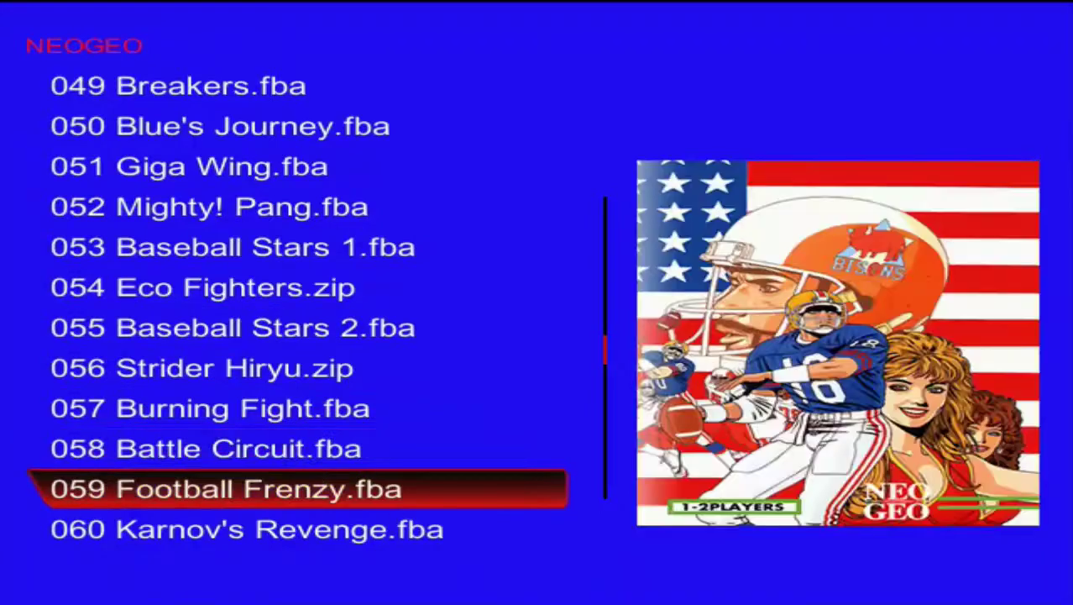
key("Down")
key("Down")
key("Down")
key("Down")
key("Down")
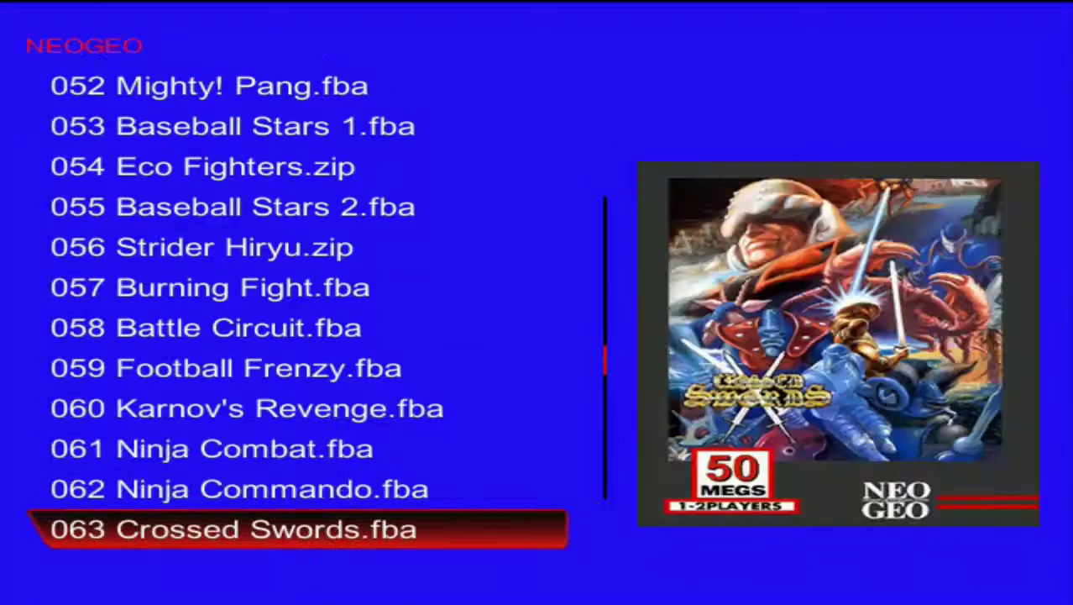
key("Down")
key("Down")
key("Down")
key("Down")
key("Down")
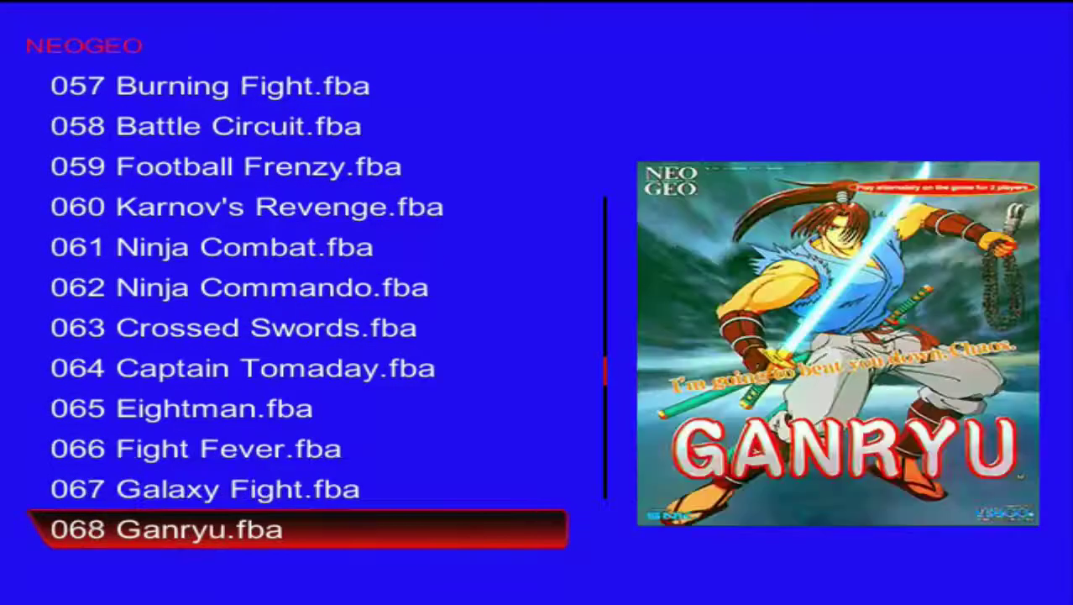
key("Down")
key("Down")
key("Down")
key("Down")
key("Down")
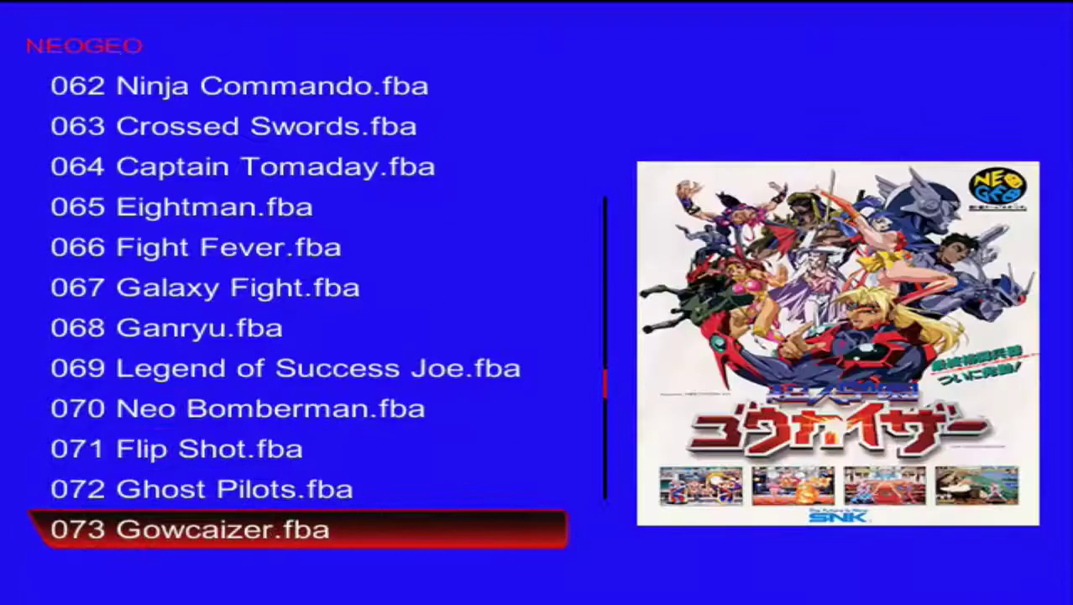
key("Down")
key("Down")
key("Down")
key("Down")
key("Down")
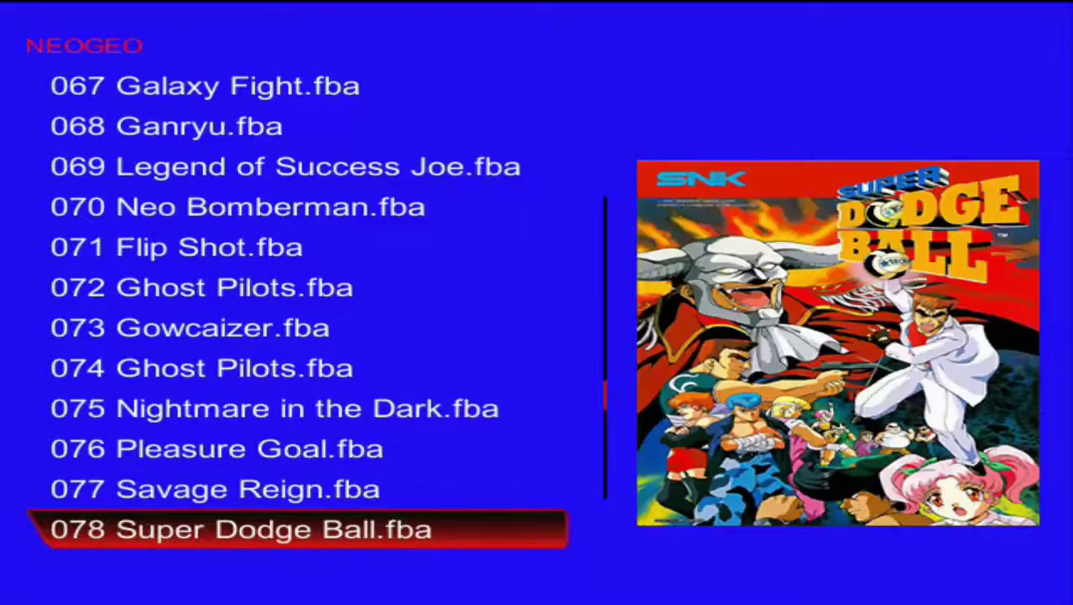
- Keep checking NEOGEO box art down to 114 Pnickies.zip, then return to the categories
key("Down")
key("Down")
key("Down")
key("Down")
key("Down")
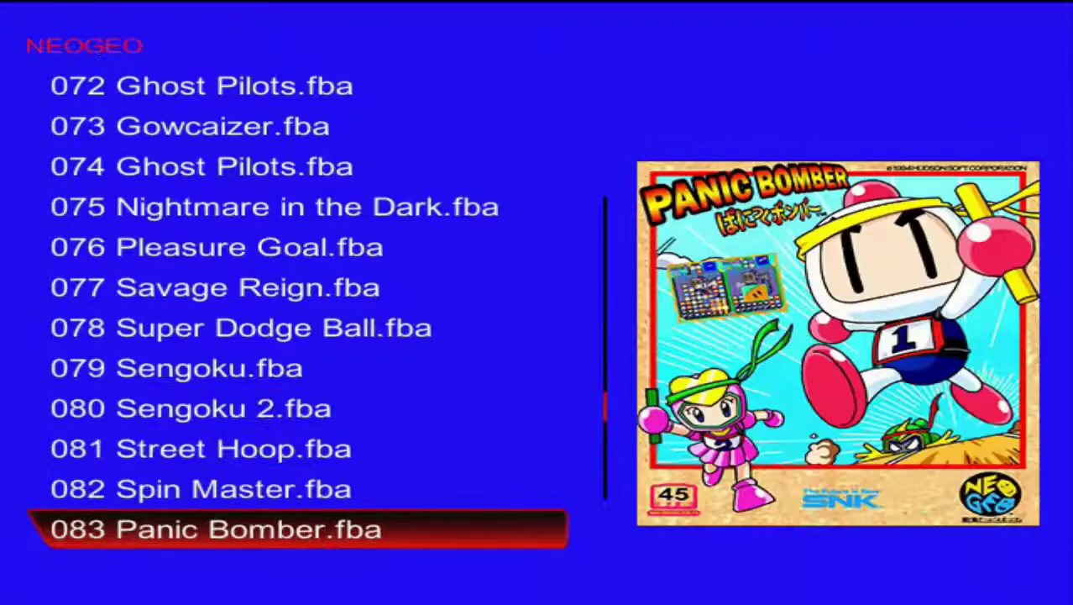
key("Down")
key("Down")
key("Down")
key("Down")
key("Down")
key("Down")
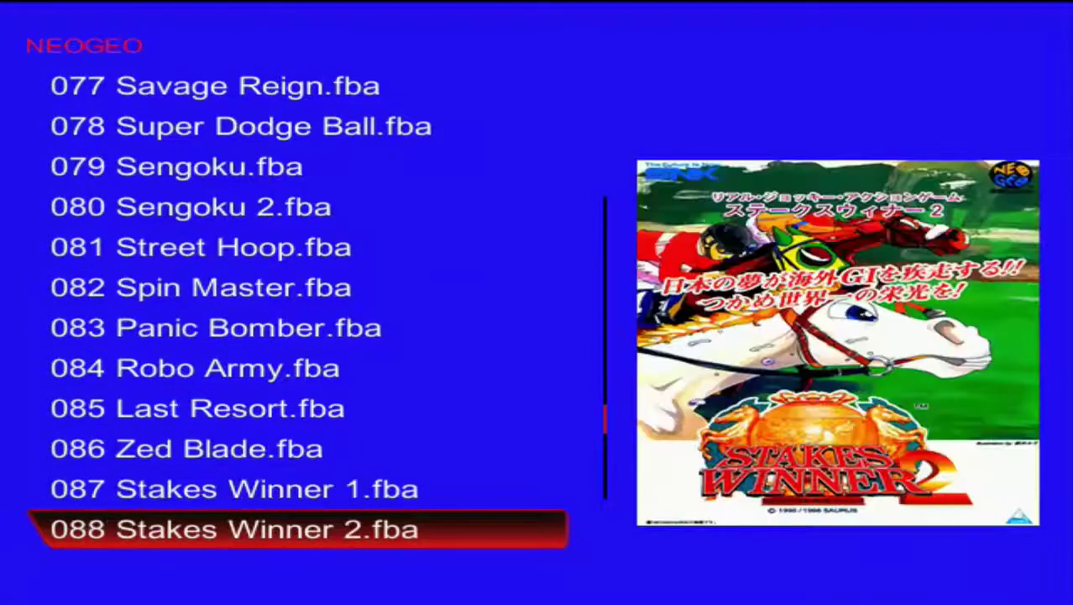
key("Down")
key("Down")
key("Down")
key("Down")
key("Down")
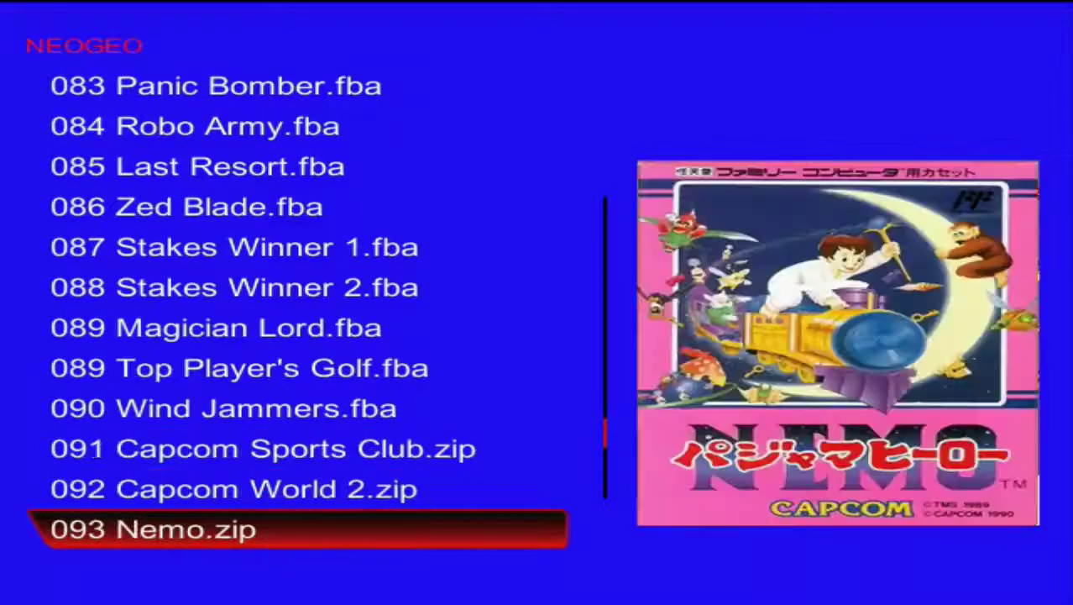
key("Down")
key("Down")
key("Down")
key("Down")
key("Down")
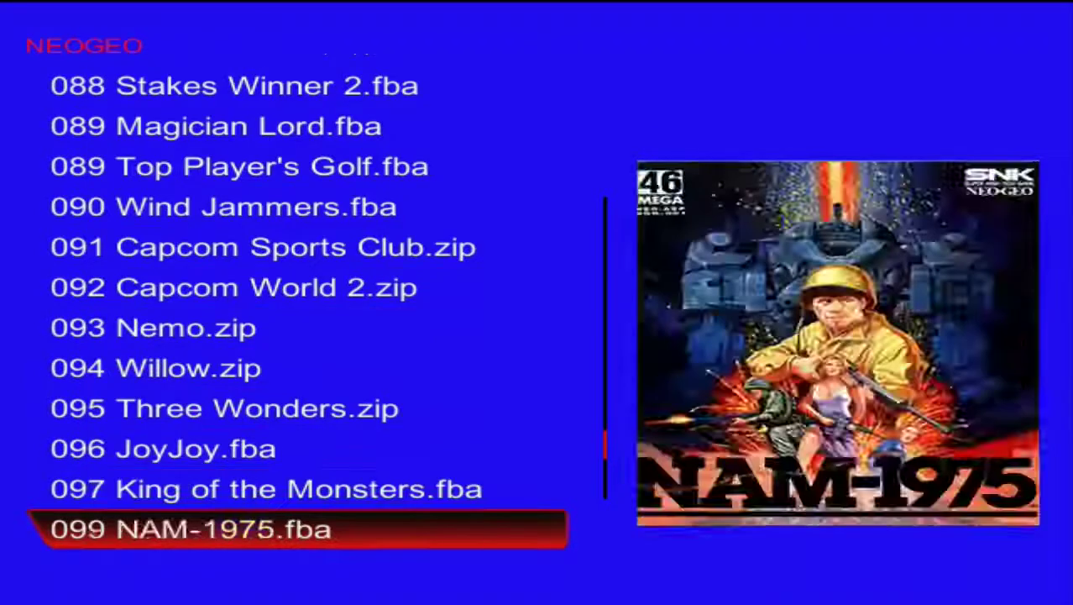
key("Down")
key("Down")
key("Down")
key("Down")
key("Down")
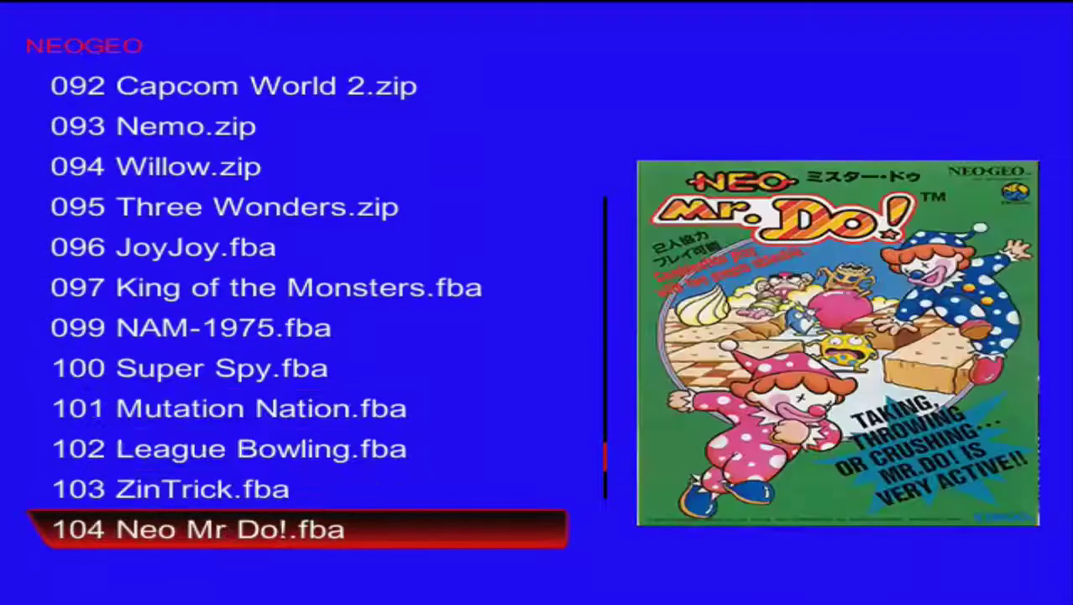
key("Down")
key("Down")
key("Down")
key("Down")
key("Down")
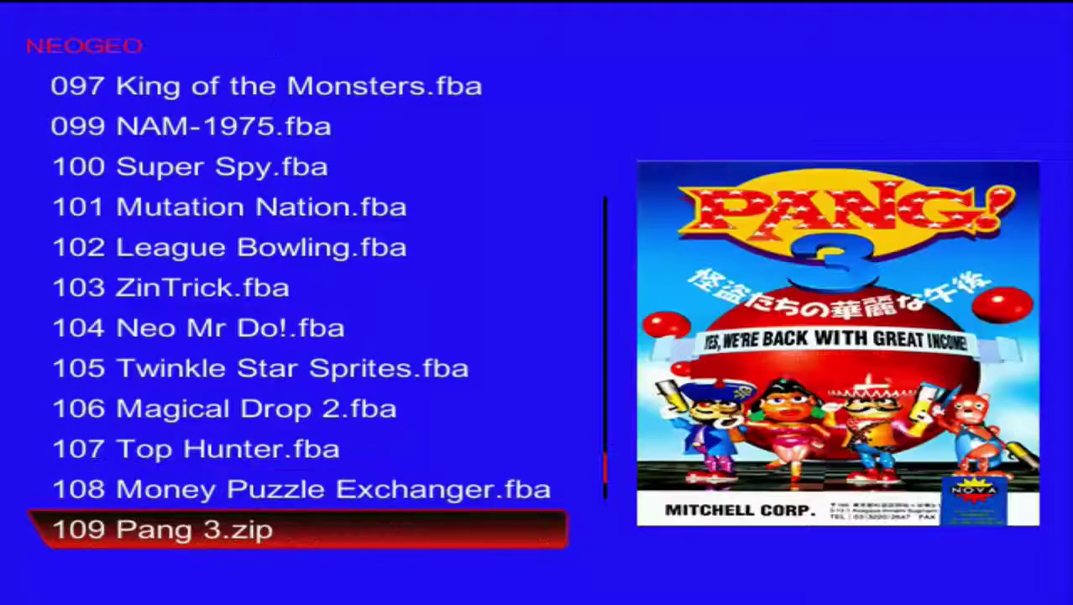
key("Down")
key("Down")
key("Down")
key("Down")
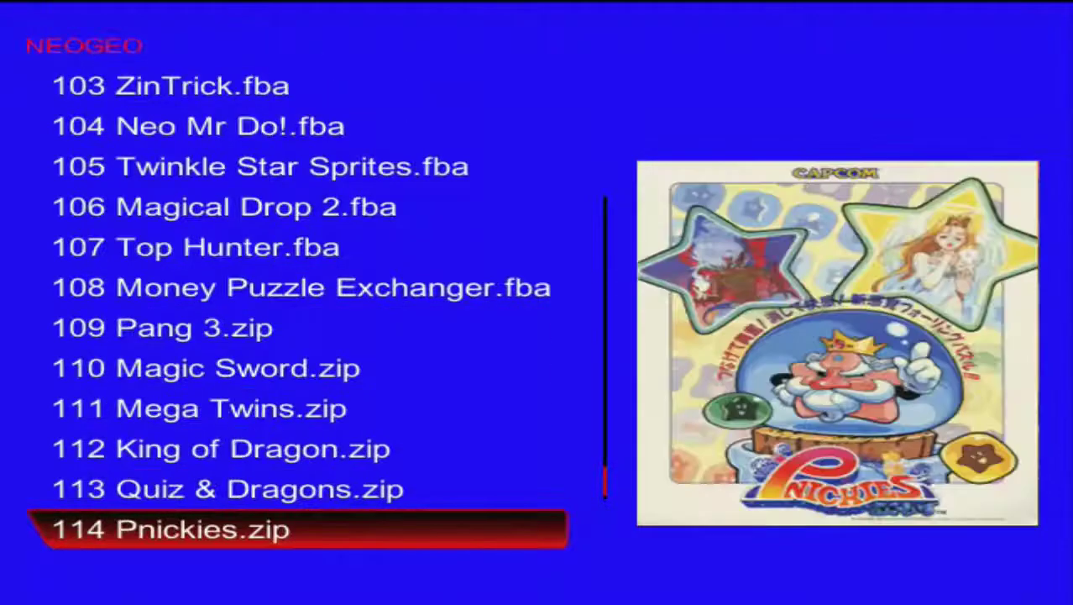
key("Escape")
key("Right")
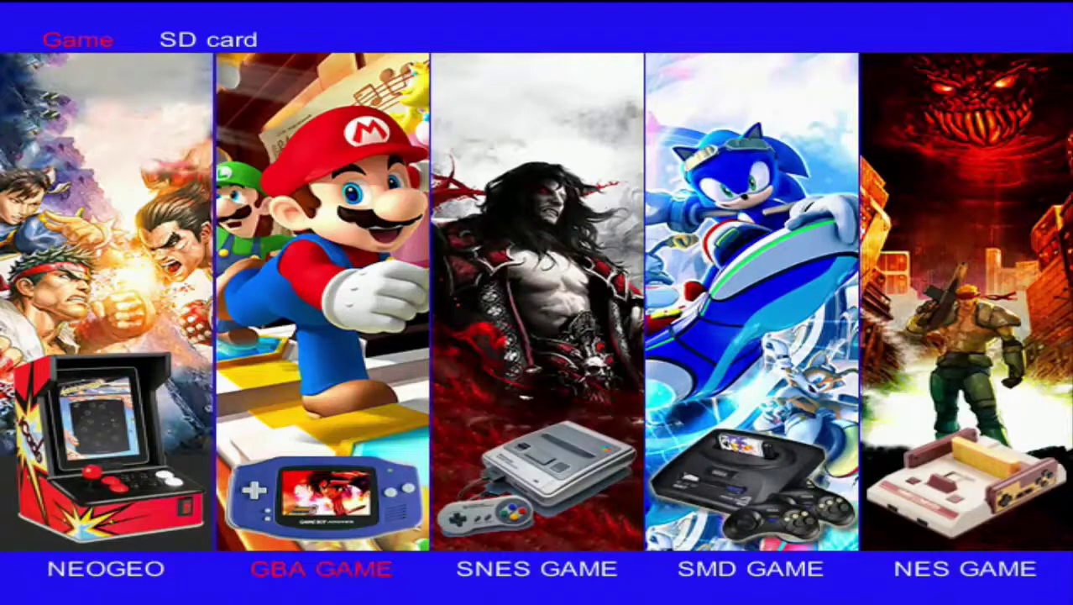
key("Return")
key("Right")
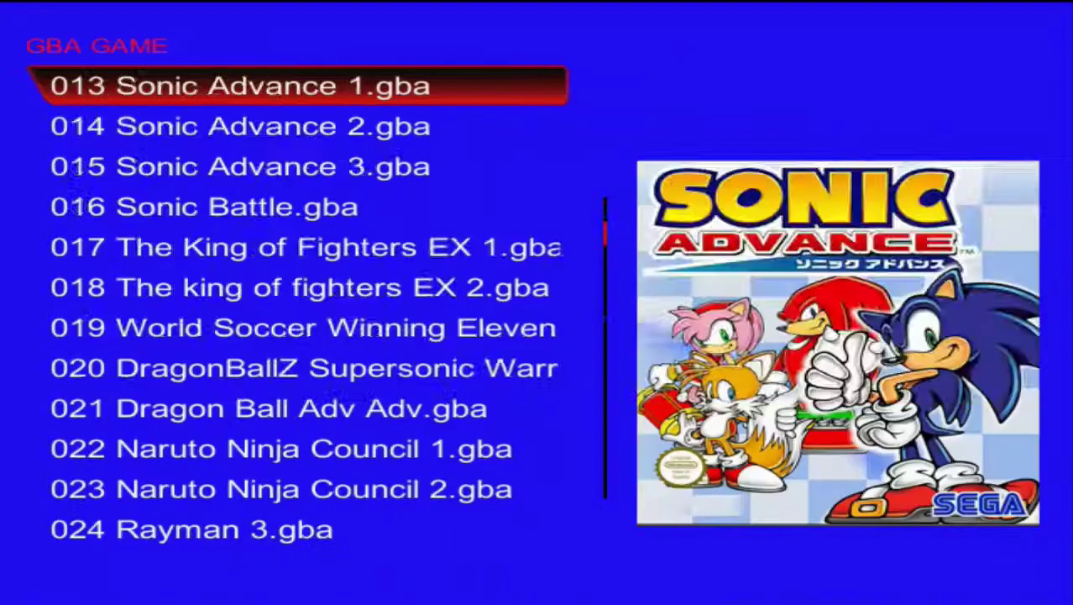
key("Right")
key("Right")
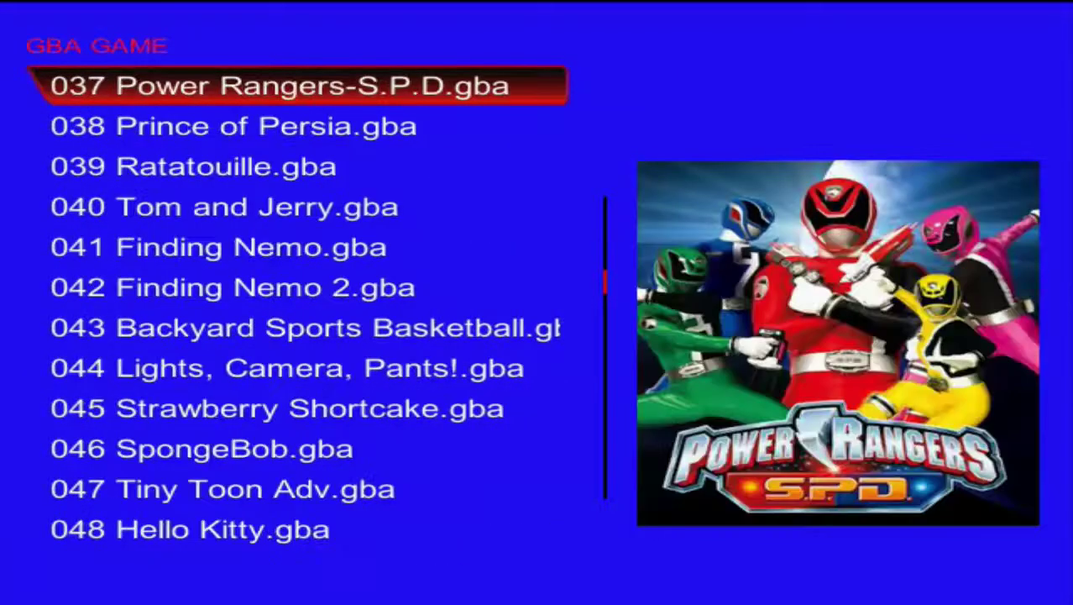
key("Right")
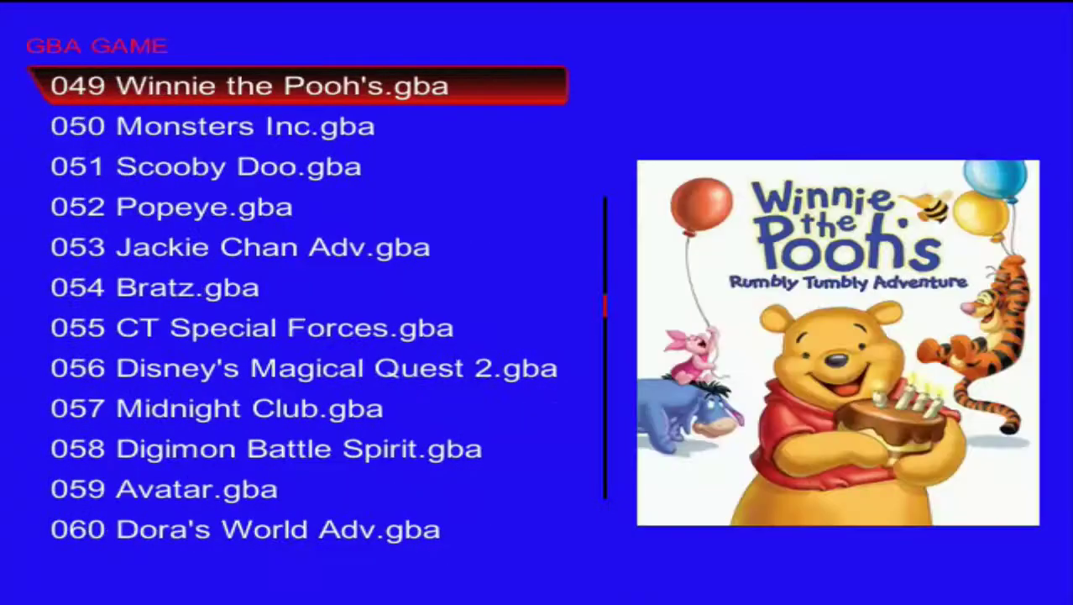
key("Down")
key("Down")
key("Down")
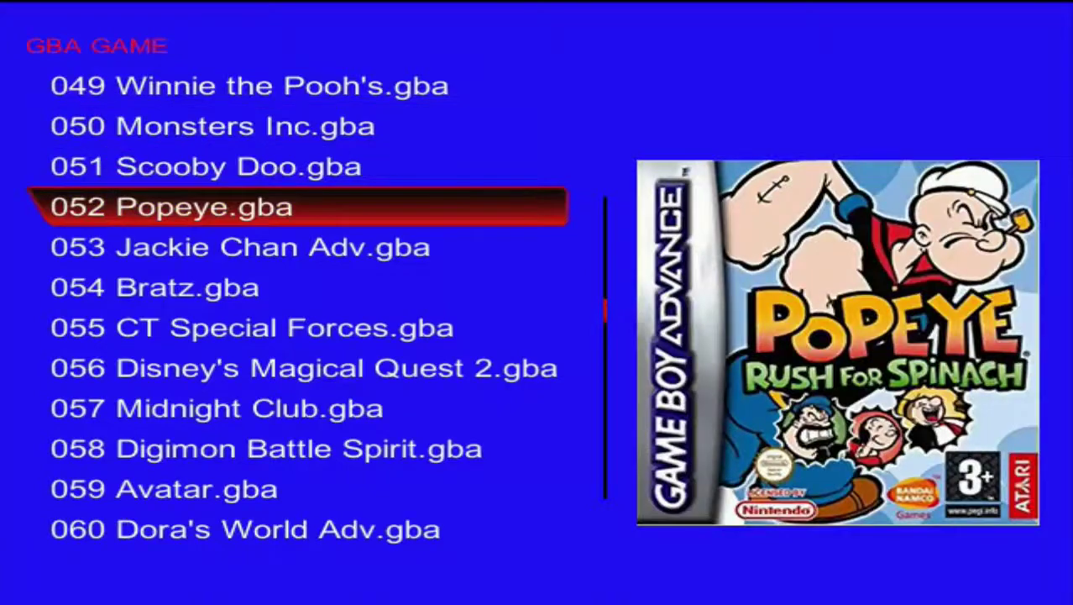
key("Down")
key("Down")
key("Down")
key("Down")
key("Down")
key("Down")
key("Down")
key("Down")
key("Down")
key("Down")
key("Down")
key("Down")
key("Down")
key("Down")
key("Down")
key("Down")
key("Down")
key("Down")
key("Down")
key("Down")
key("Down")
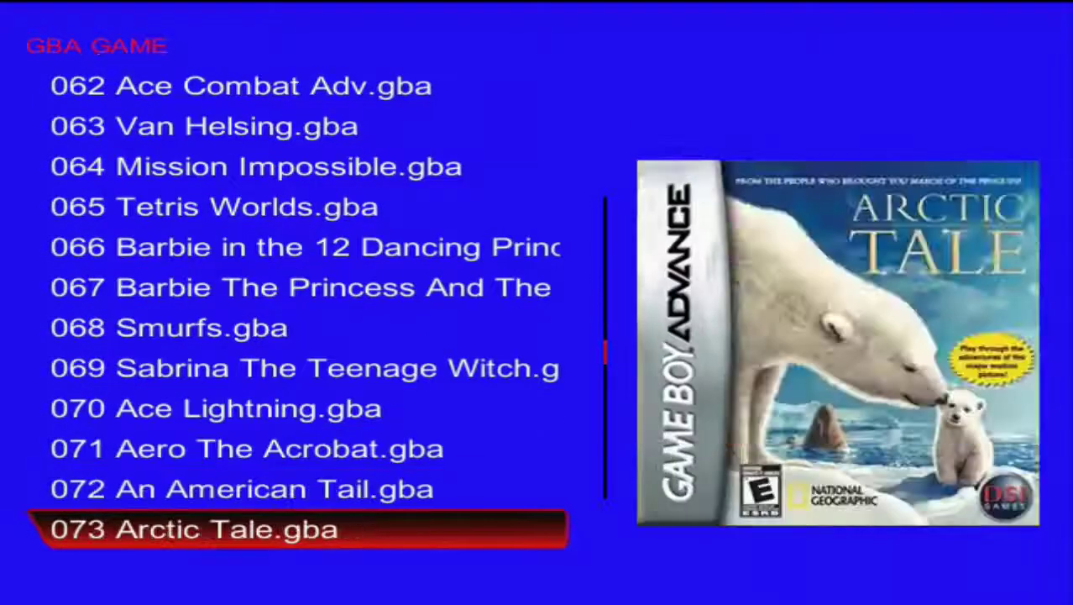
key("Down")
key("Down")
key("Down")
key("Down")
key("Down")
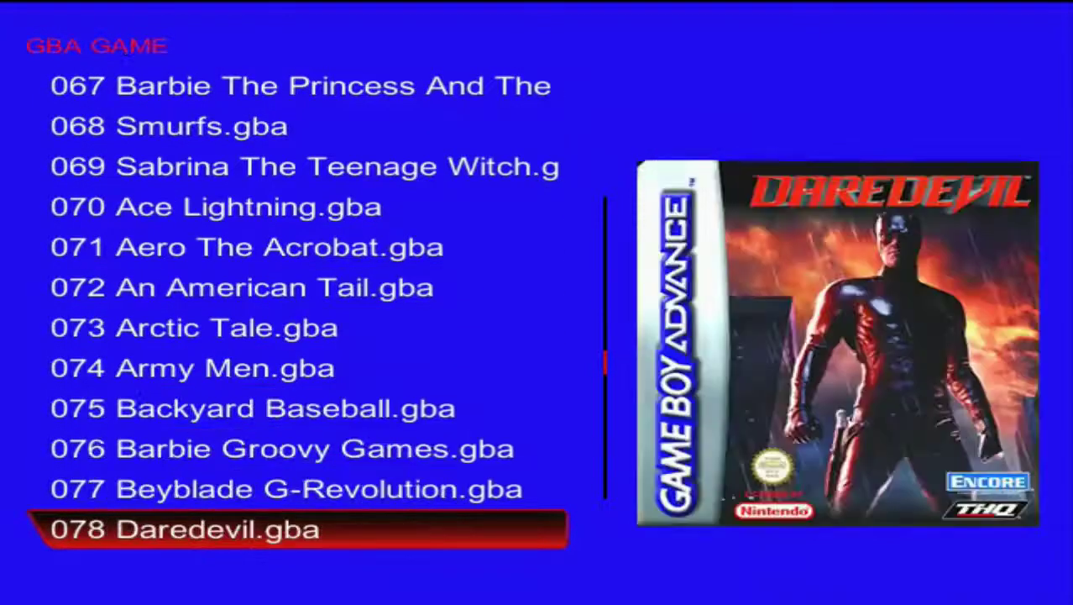
key("Down")
key("Down")
key("Down")
key("Down")
key("Down")
key("Down")
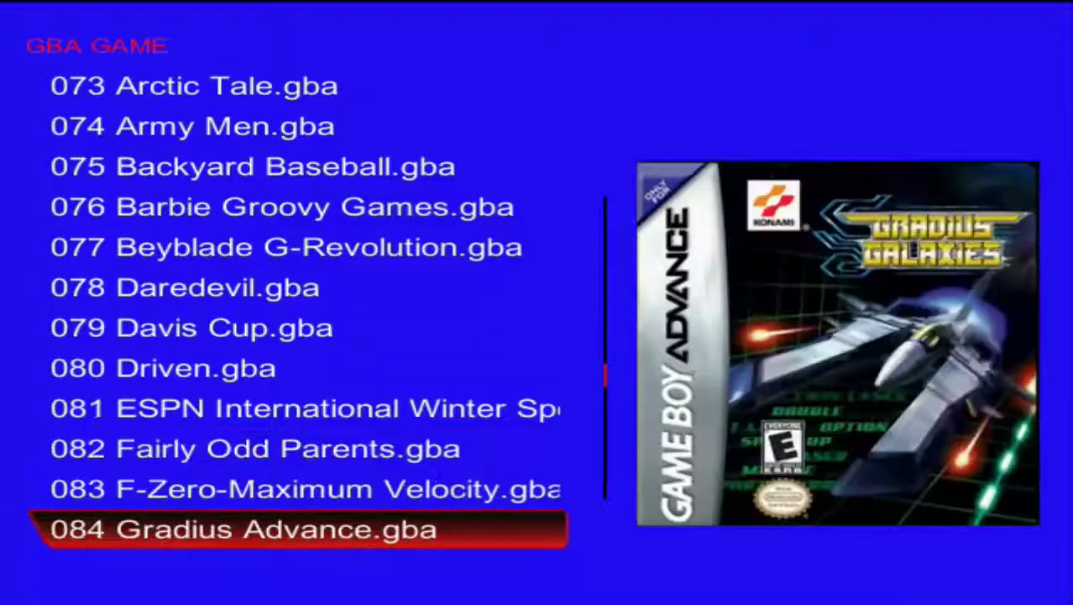
key("Down")
key("Down")
key("Down")
key("Down")
key("Down")
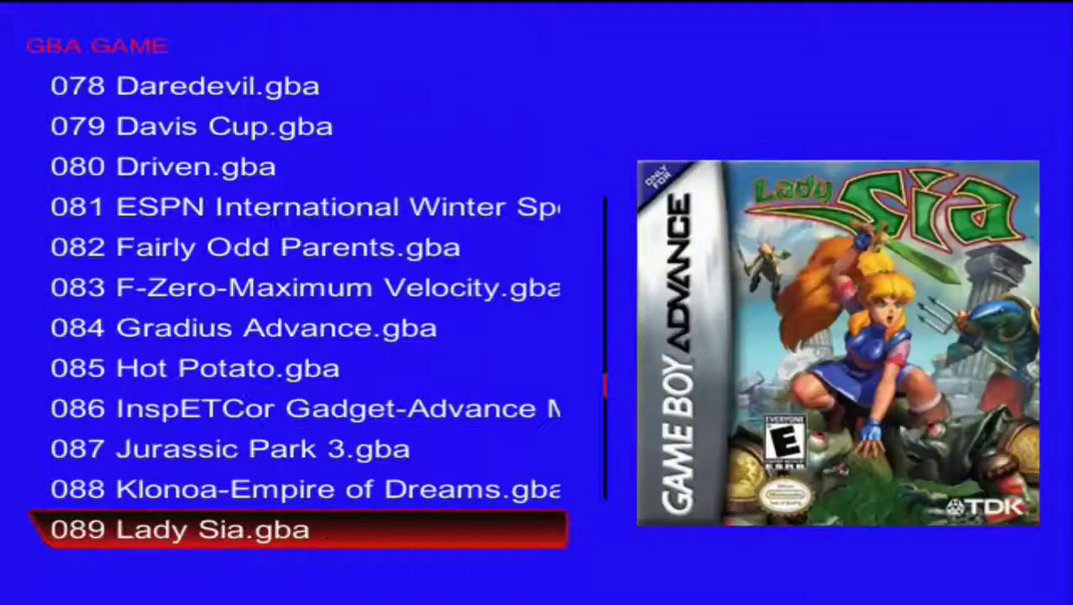
key("Down")
key("Down")
key("Down")
key("Down")
key("Down")
key("Down")
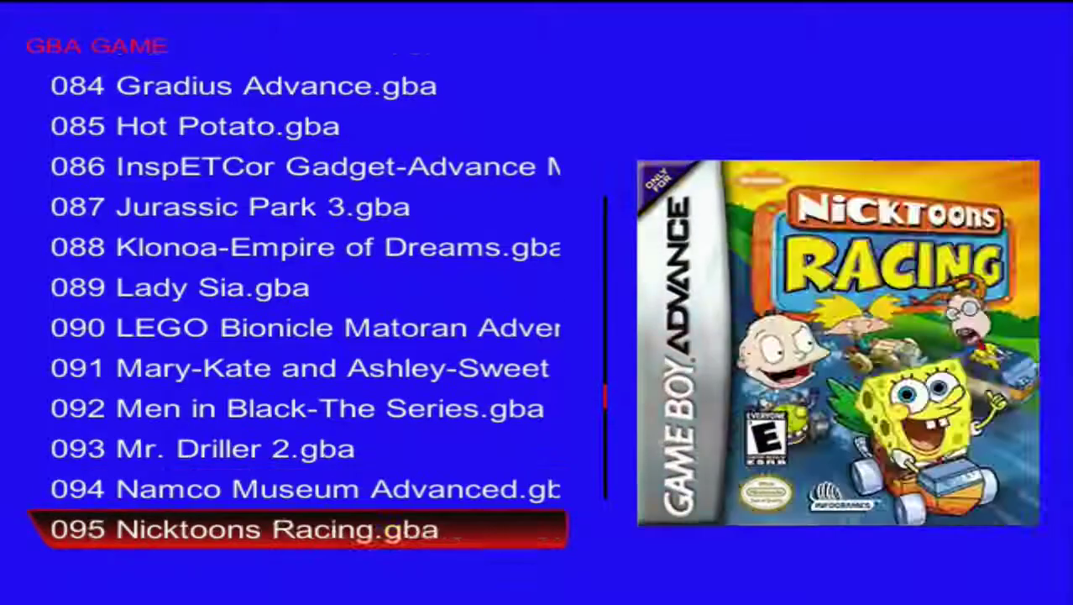
key("Down")
key("Down")
key("Down")
key("Down")
key("Down")
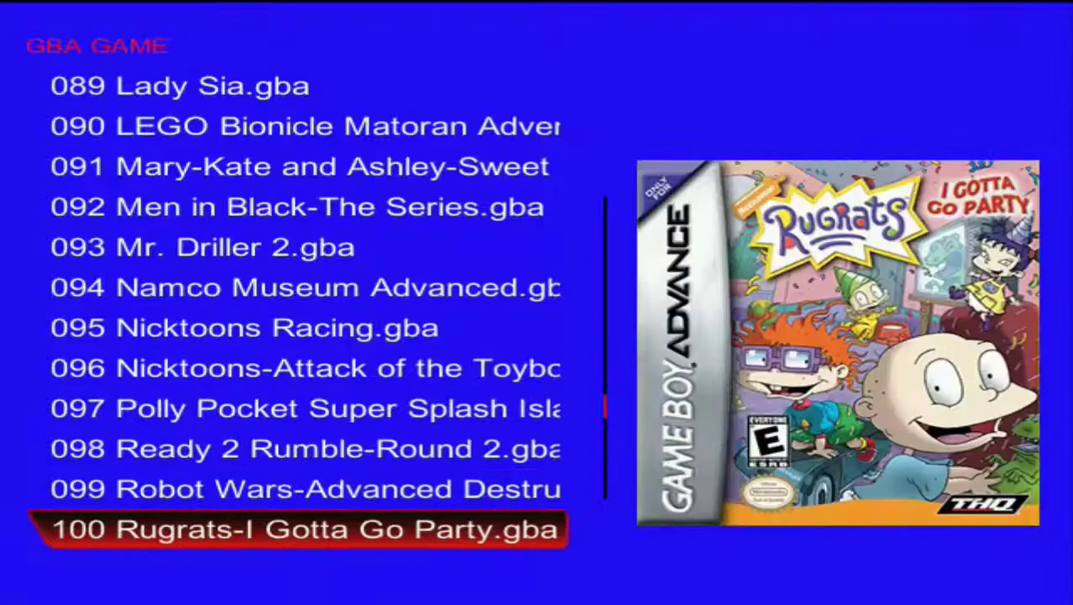
key("Down")
key("Down")
key("Down")
key("Down")
key("Down")
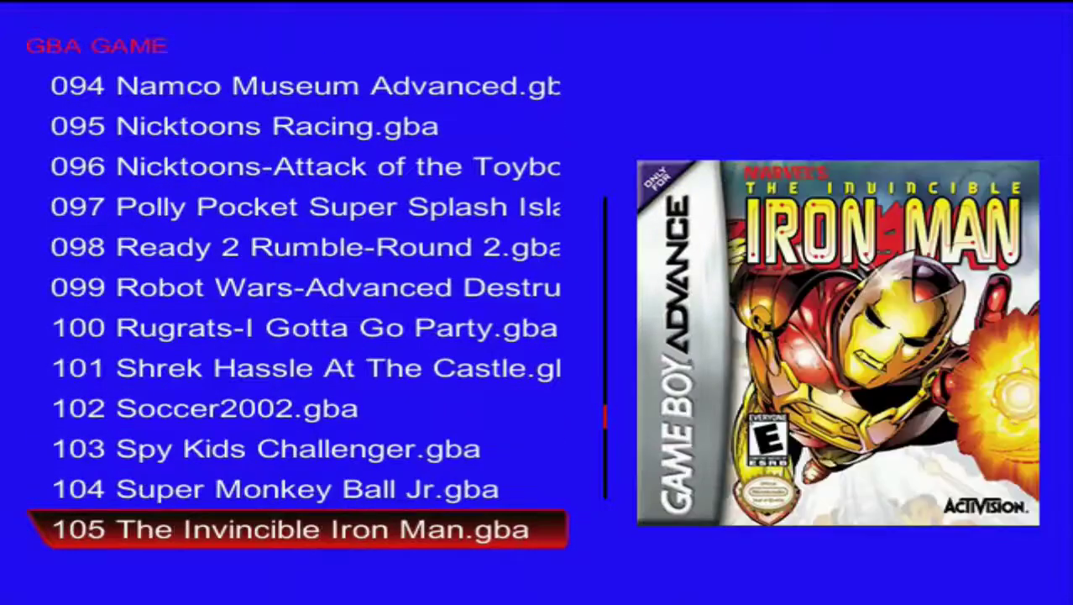
key("Down")
key("Down")
key("Down")
key("Down")
key("Down")
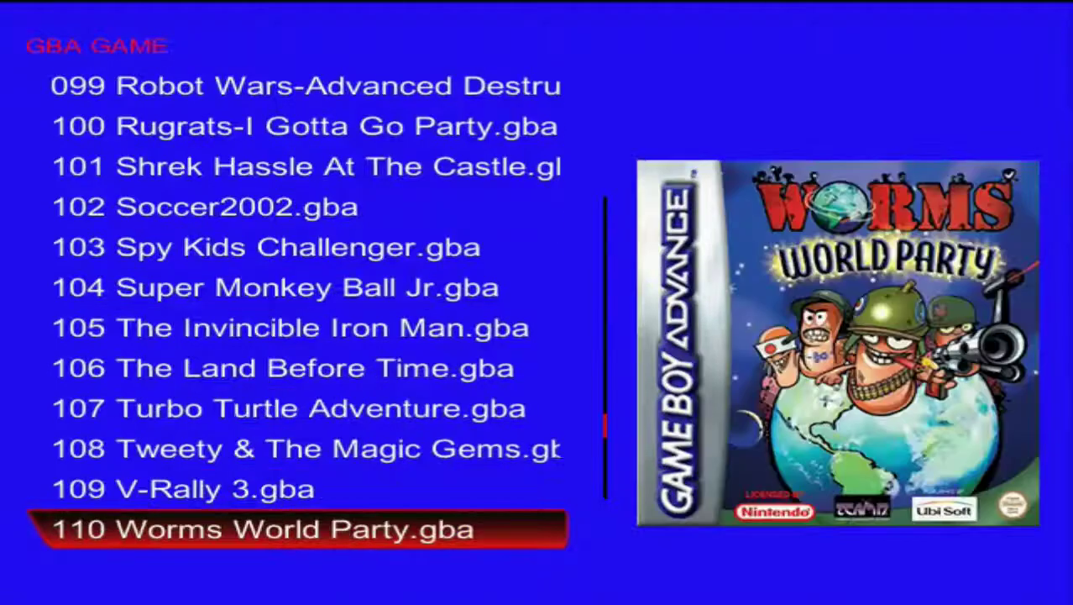
key("Down")
key("Down")
key("Down")
key("Down")
key("Down")
key("Down")
key("Down")
key("Down")
key("Down")
key("Down")
key("Down")
key("Down")
key("Down")
key("Down")
key("Down")
key("Down")
key("Down")
key("Down")
key("Down")
key("Down")
key("Down")
key("Down")
key("Down")
key("Down")
key("Down")
key("Down")
key("Down")
key("Down")
key("Down")
key("Down")
key("Escape")
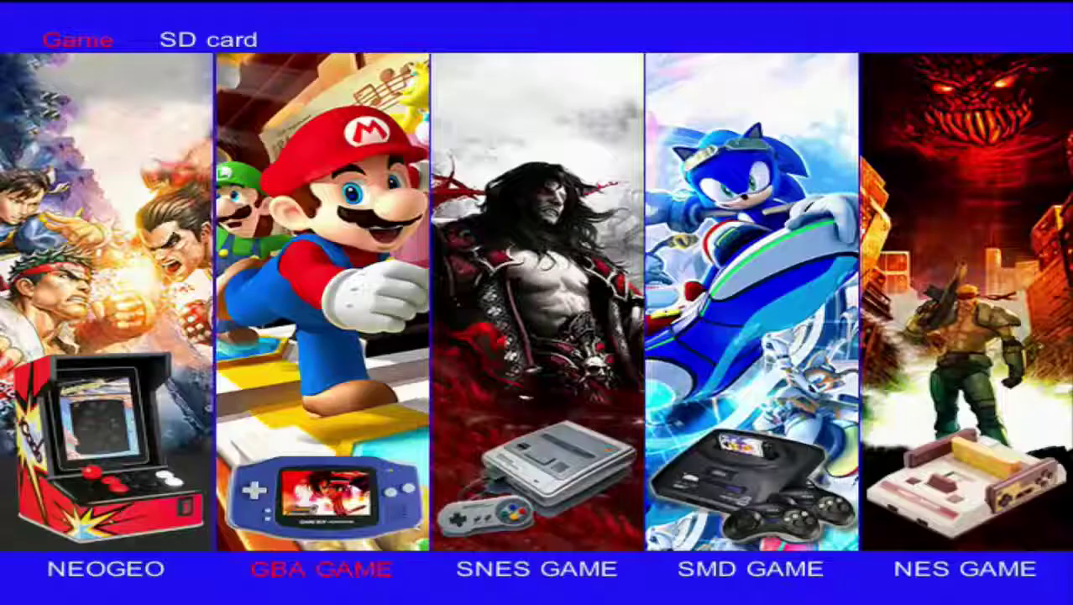
key("Right")
key("Right")
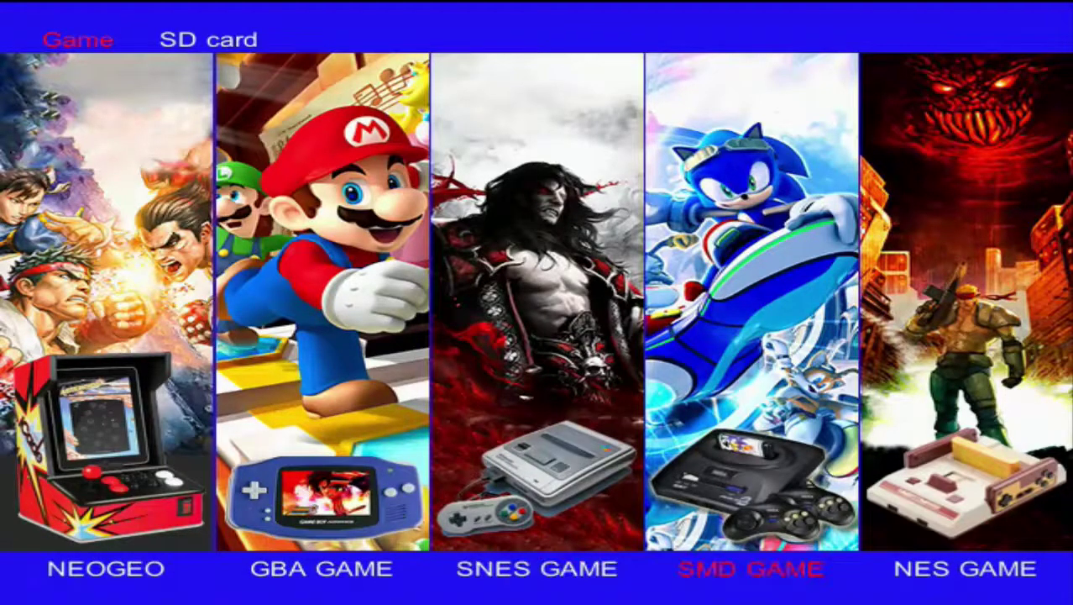